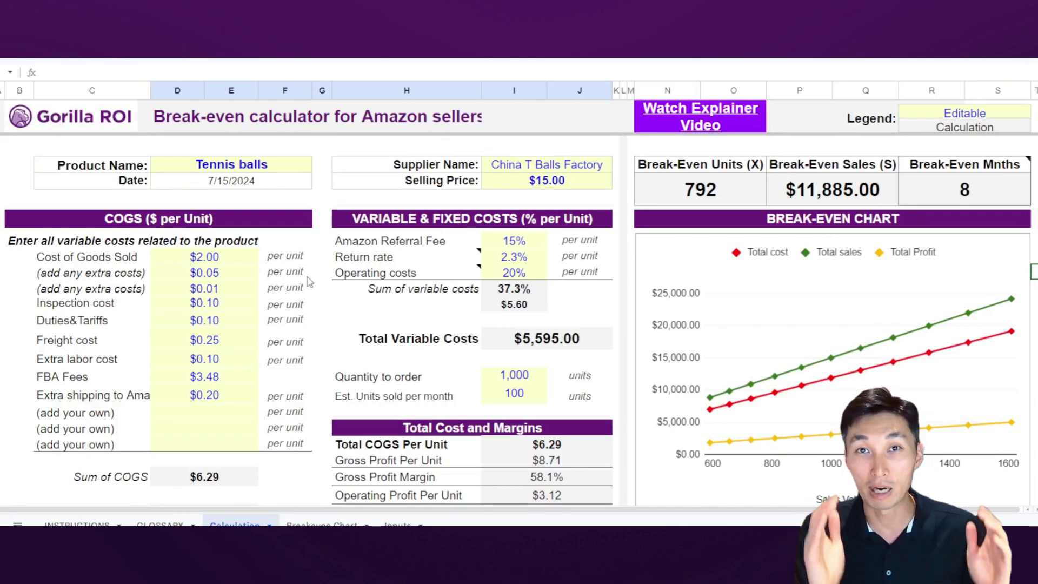
Step: Review the COGS and the variable and fixed cost sections, and inspect the total variable costs, break-even units and break-even sales formulas
{"action": "left_click_drag", "start_coordinate": [246, 226], "coordinate": [182, 443]}
{"action": "left_click", "coordinate": [183, 444]}
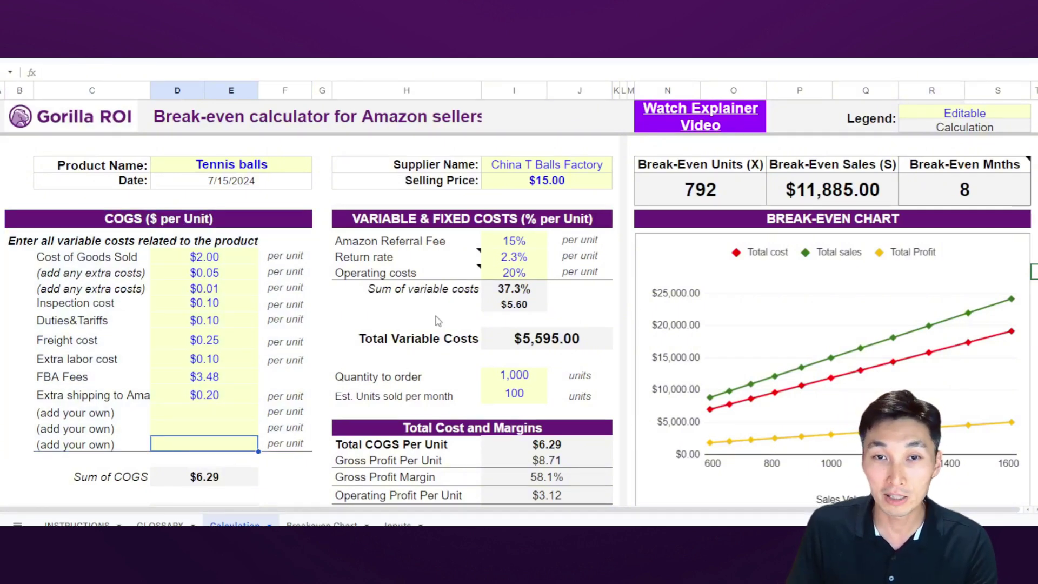
{"action": "left_click_drag", "start_coordinate": [468, 223], "coordinate": [483, 381]}
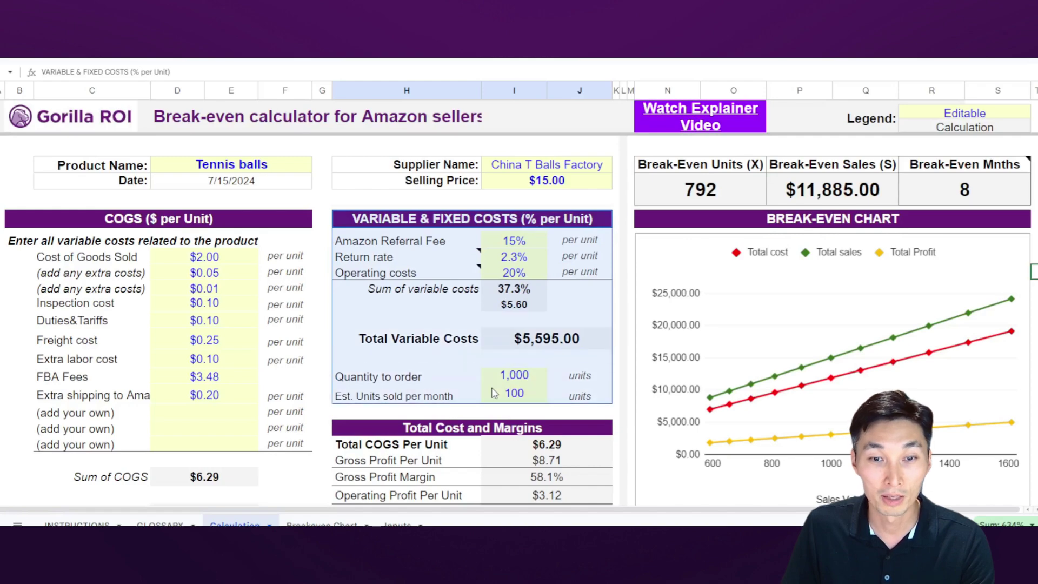
{"action": "left_click", "coordinate": [481, 379]}
{"action": "scroll", "coordinate": [481, 381], "scroll_direction": "down", "scroll_amount": 3}
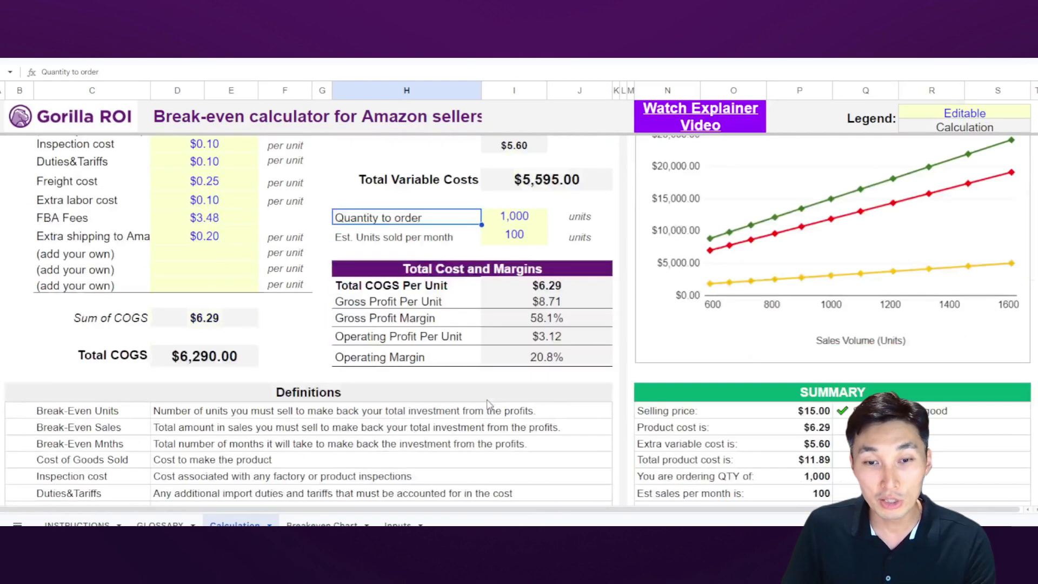
{"action": "scroll", "coordinate": [487, 357], "scroll_direction": "up", "scroll_amount": 2}
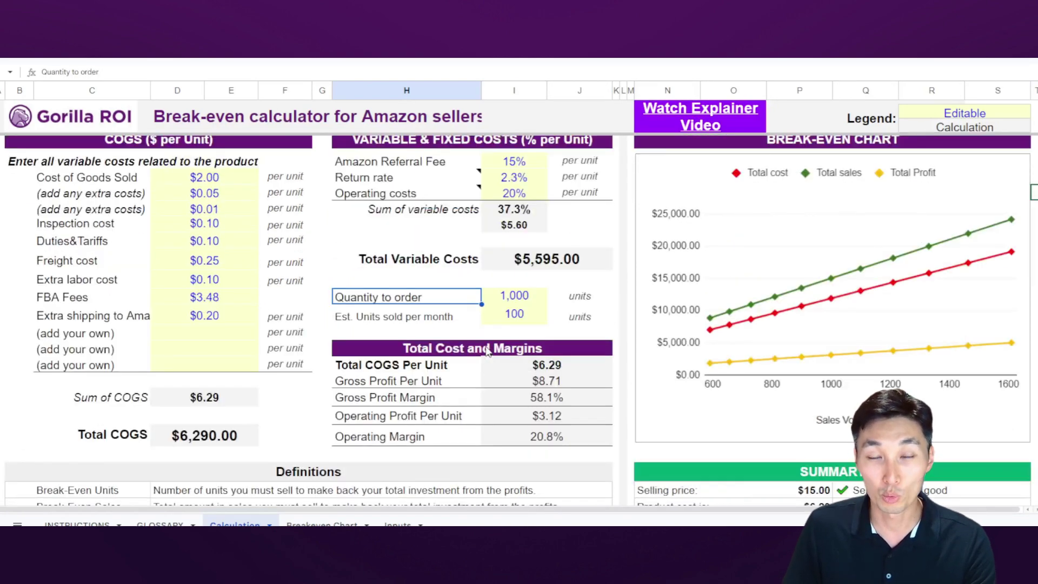
{"action": "scroll", "coordinate": [492, 380], "scroll_direction": "up", "scroll_amount": 2}
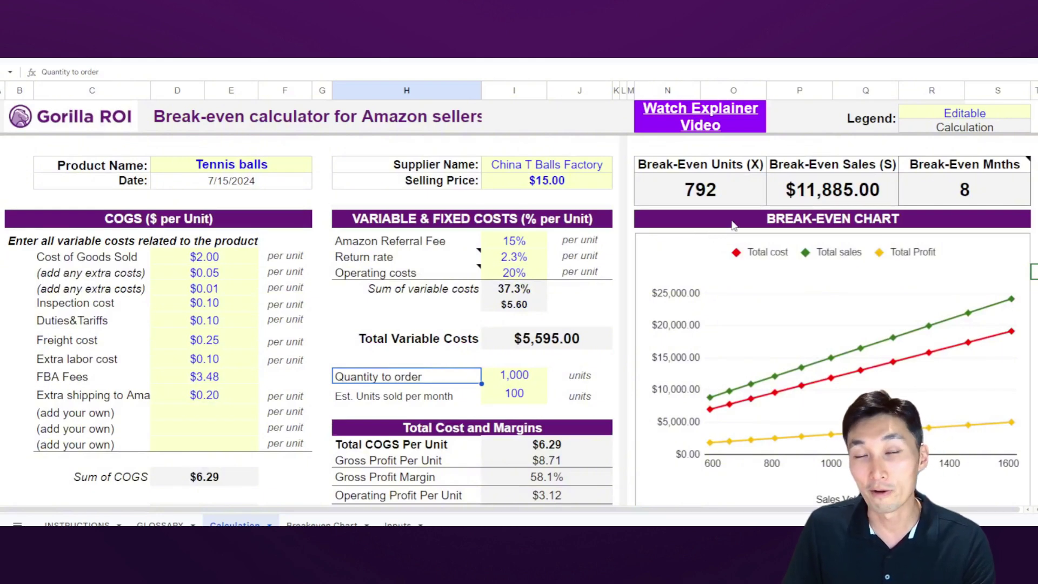
{"action": "left_click", "coordinate": [727, 199]}
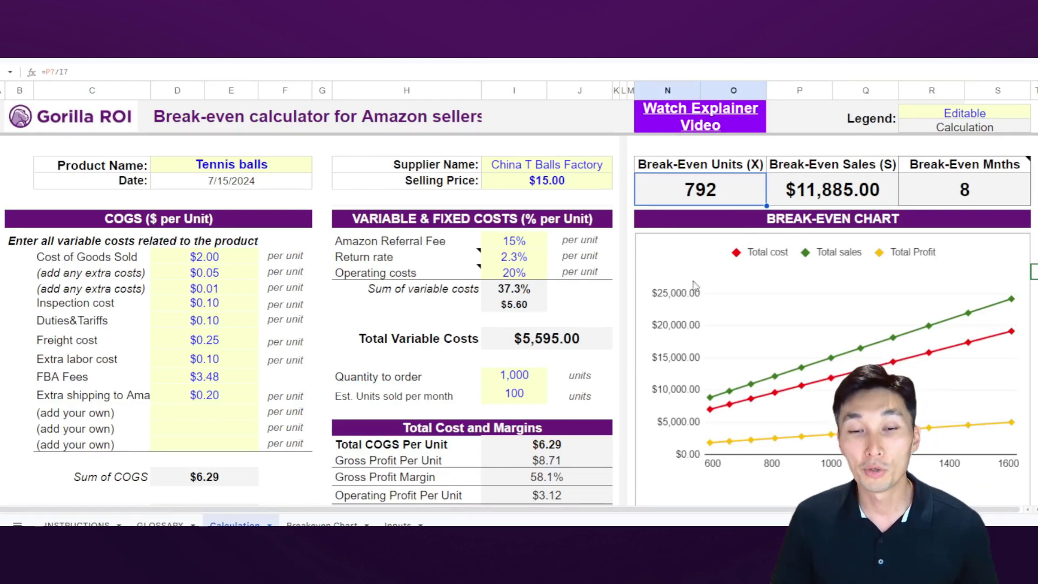
{"action": "left_click", "coordinate": [534, 345]}
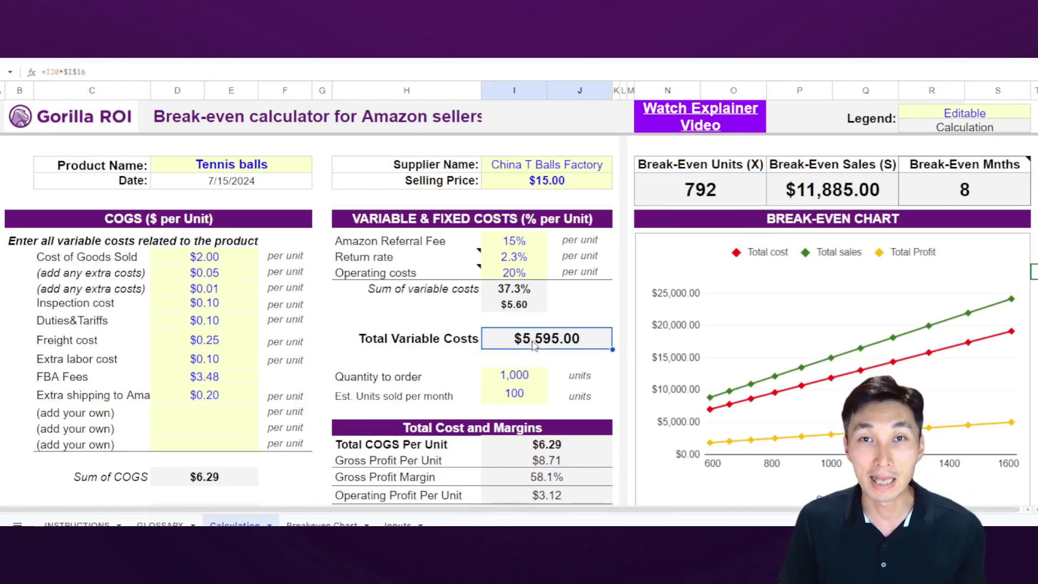
{"action": "left_click", "coordinate": [833, 190]}
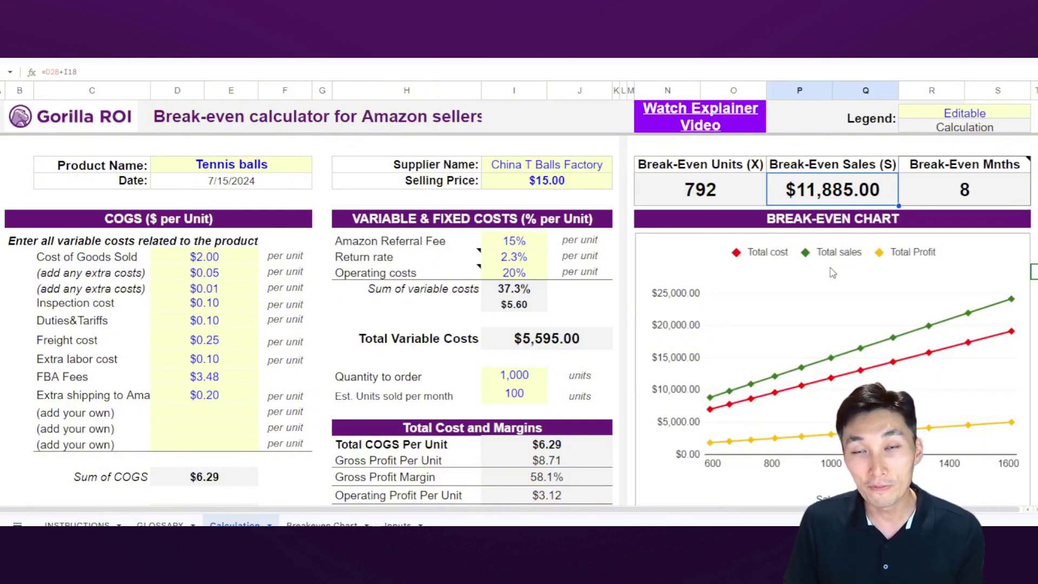
{"action": "key", "text": "Right"}
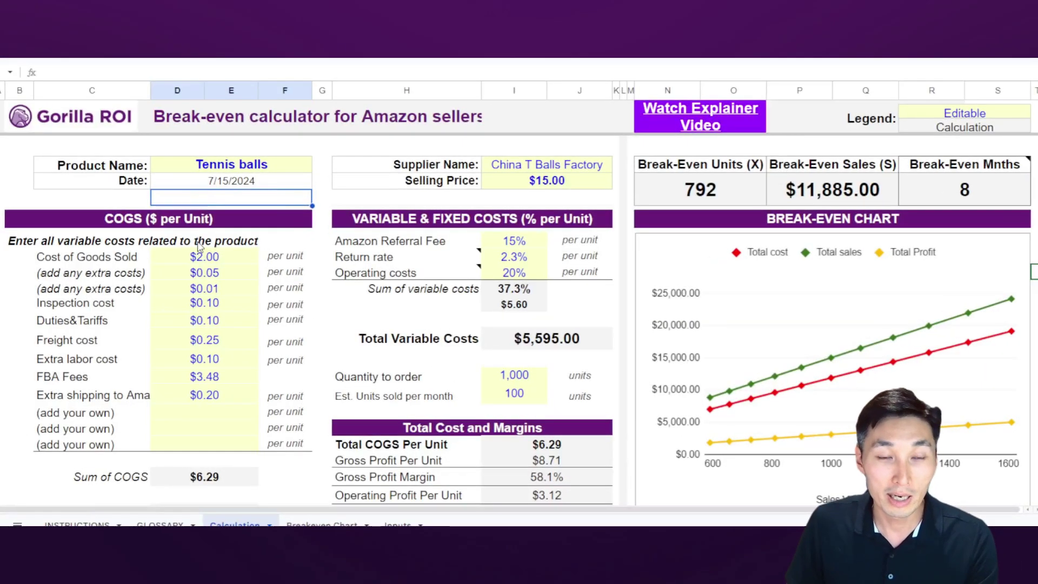
Step: Examine the product name and the per-unit entries for cost of goods sold, duties and extra costs
{"action": "left_click", "coordinate": [245, 166]}
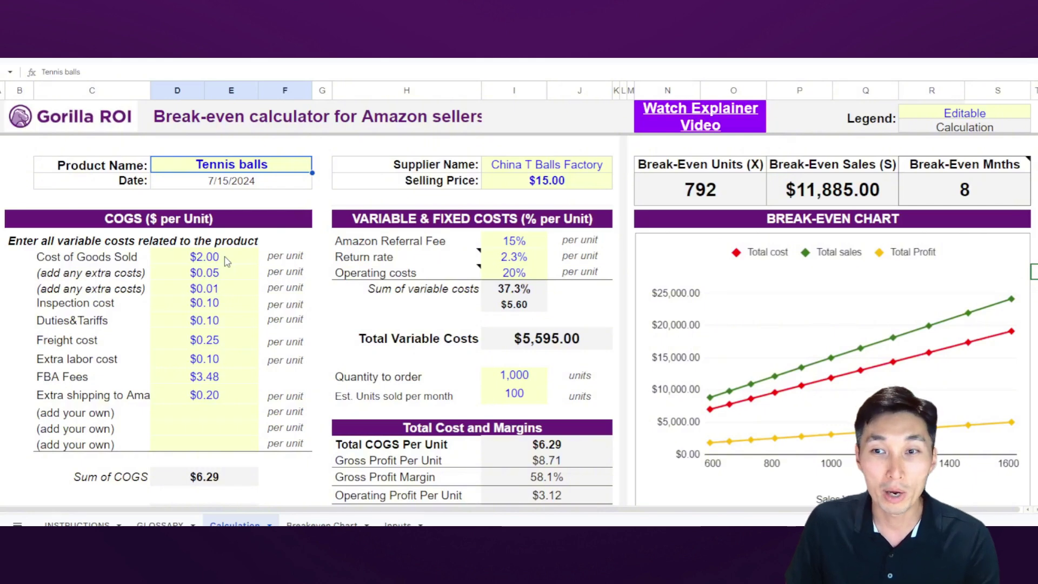
{"action": "left_click", "coordinate": [226, 262]}
{"action": "left_click", "coordinate": [234, 320]}
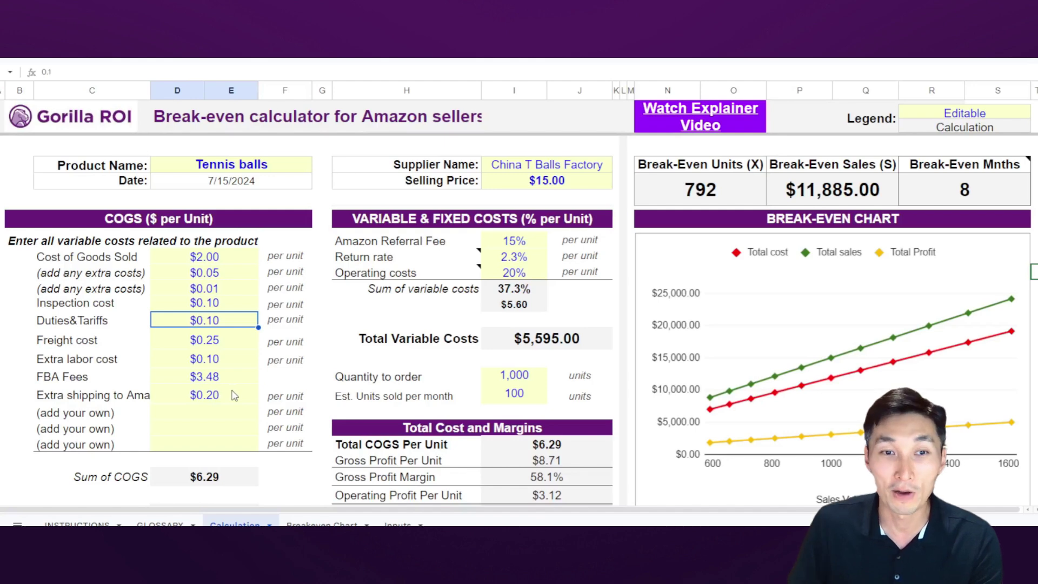
{"action": "left_click", "coordinate": [199, 276]}
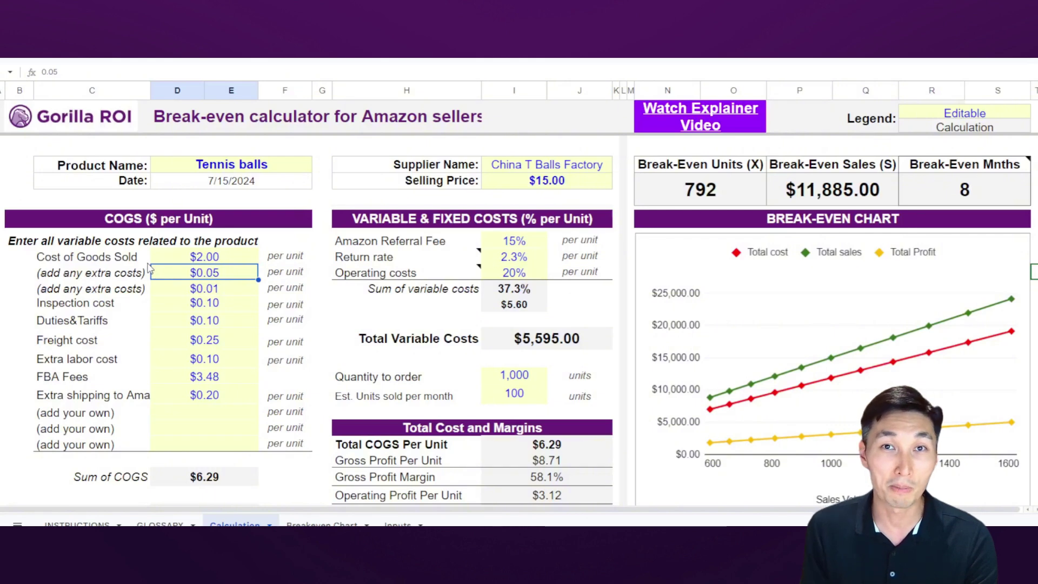
{"action": "left_click", "coordinate": [148, 262]}
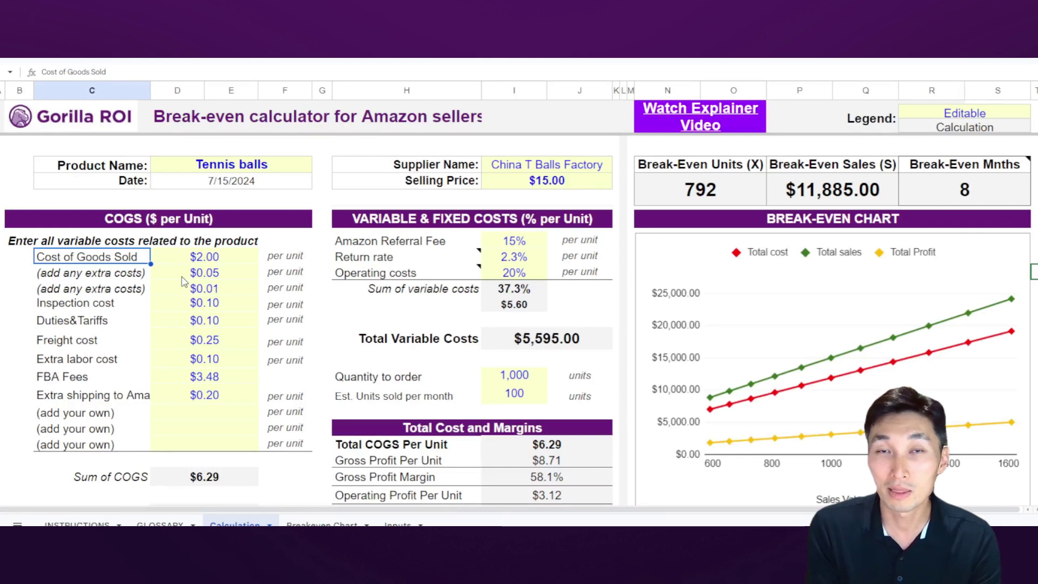
{"action": "left_click", "coordinate": [189, 262]}
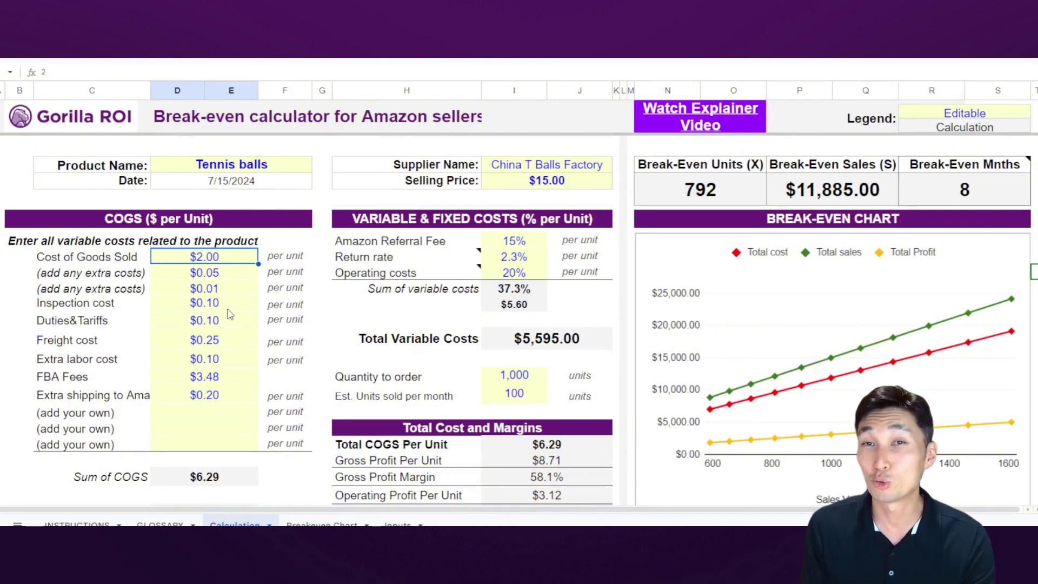
Step: Rename the first extra-cost line under Cost of Goods Sold as "sticker" and set its per-unit cost to 0.1
{"action": "left_click", "coordinate": [91, 289]}
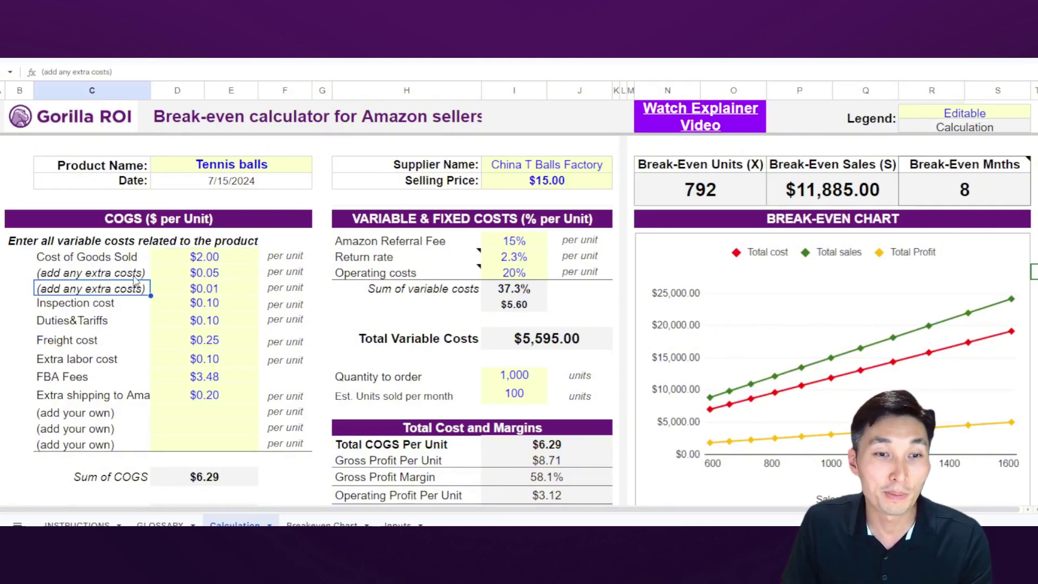
{"action": "mouse_move", "coordinate": [129, 278]}
{"action": "left_mouse_down"}
{"action": "mouse_move", "coordinate": [277, 273]}
{"action": "mouse_move", "coordinate": [273, 294]}
{"action": "mouse_move", "coordinate": [120, 289]}
{"action": "mouse_move", "coordinate": [117, 278]}
{"action": "left_mouse_up"}
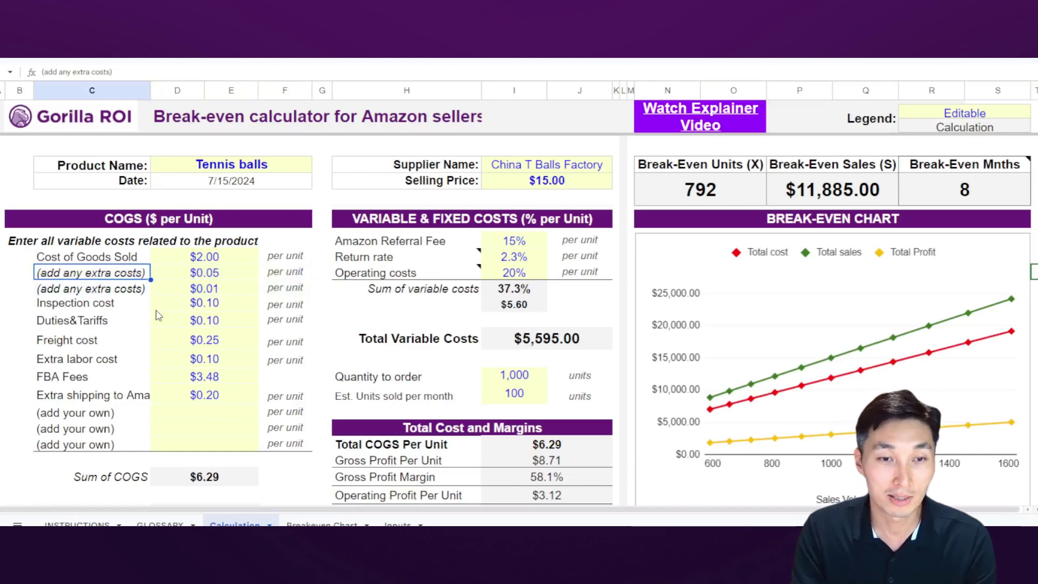
{"action": "key", "text": "Right"}
{"action": "key", "text": "Left"}
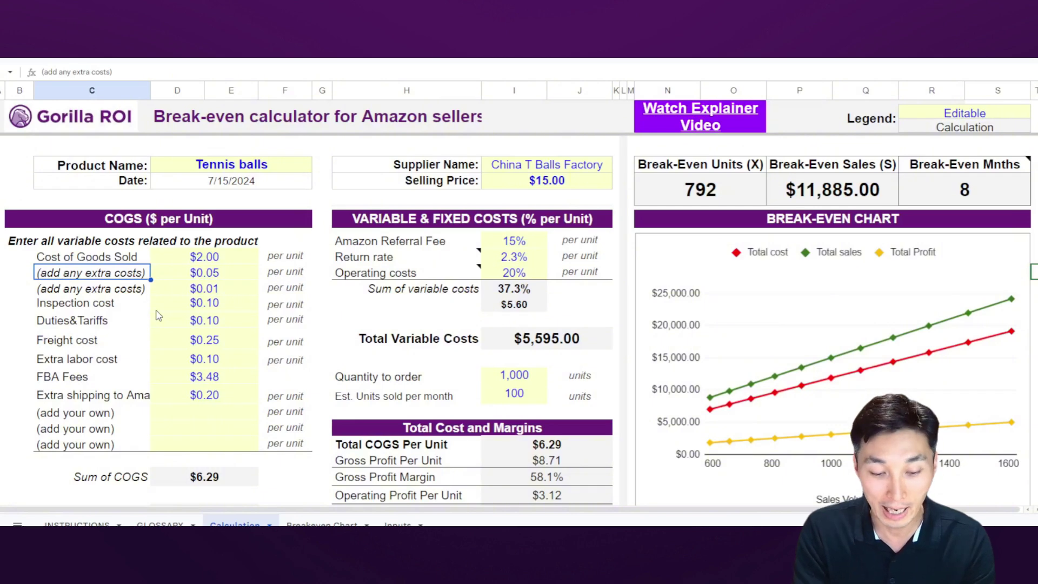
{"action": "type", "text": "sticker"}
{"action": "key", "text": "Return"}
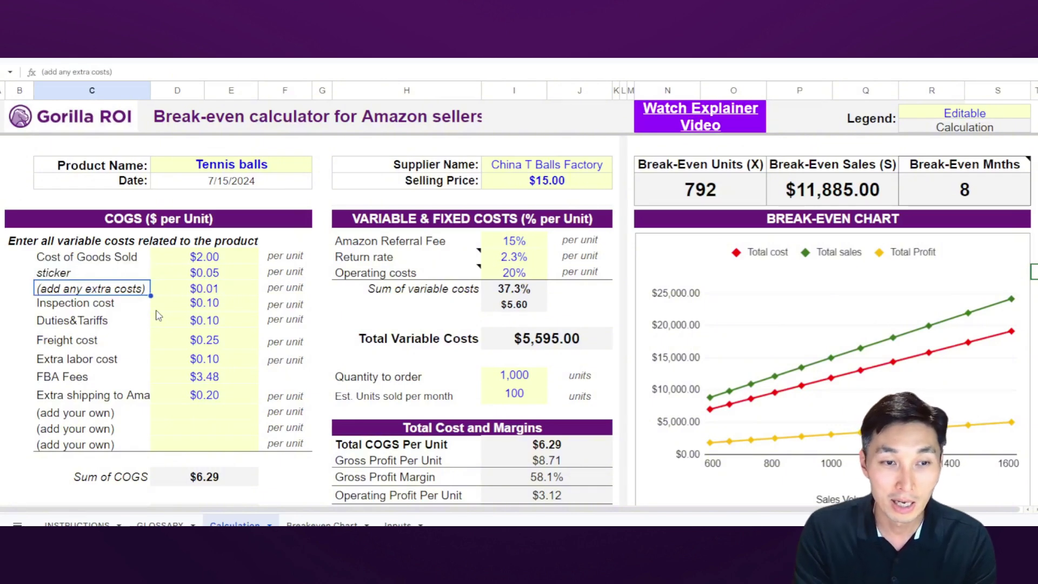
{"action": "key", "text": "Up"}
{"action": "key", "text": "Right"}
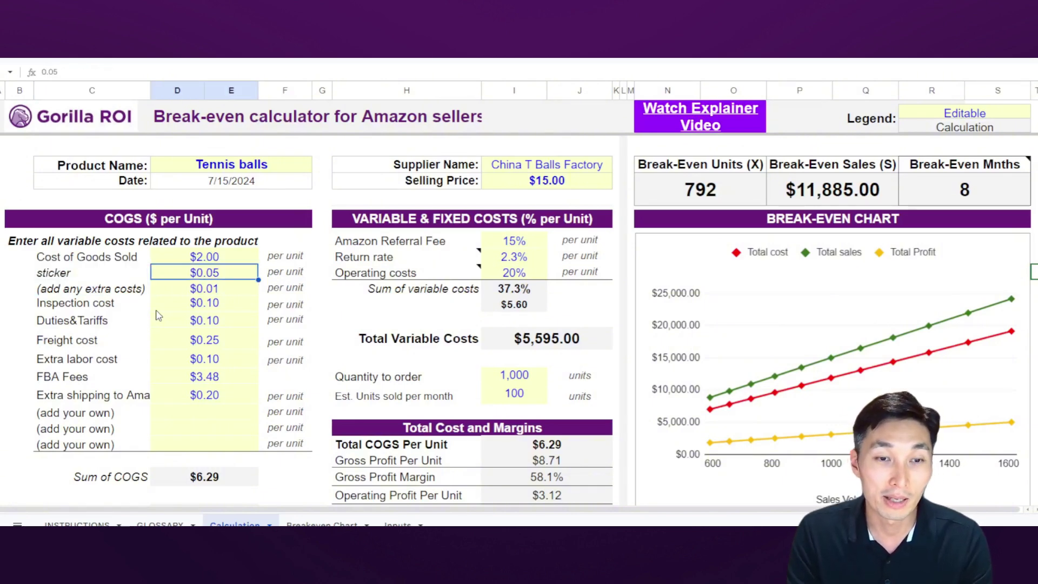
{"action": "type", "text": "0.1"}
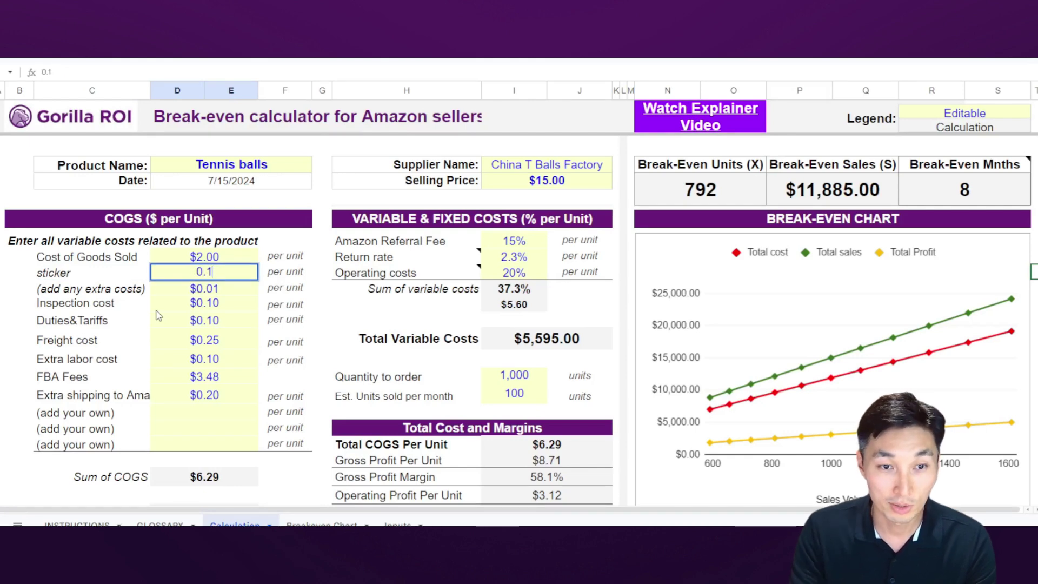
{"action": "key", "text": "Return"}
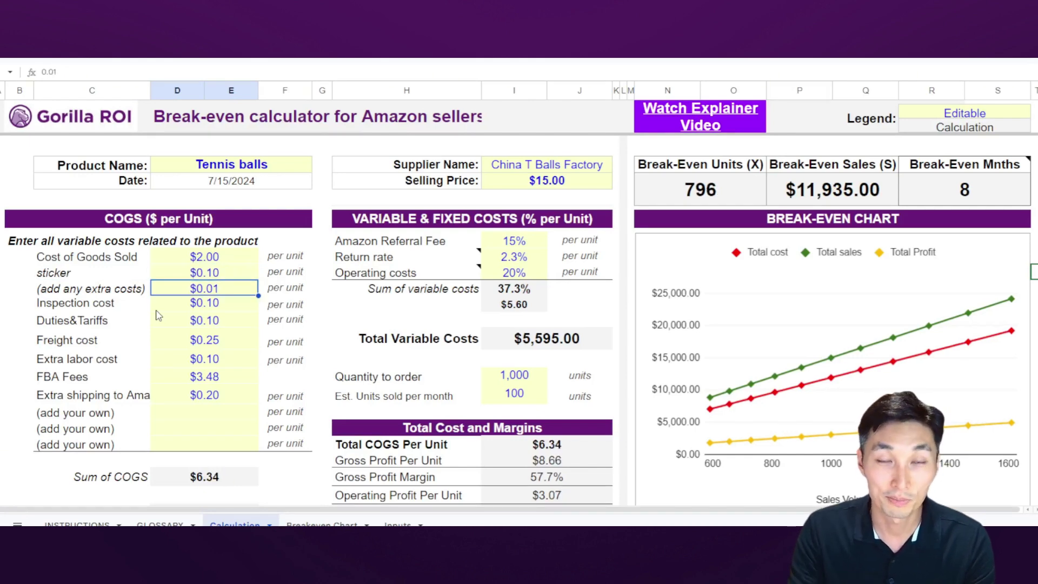
Step: Rename the remaining extra-cost line above Inspection cost as "instructions booklet" and set its per-unit cost to 0.15
{"action": "key", "text": "Left"}
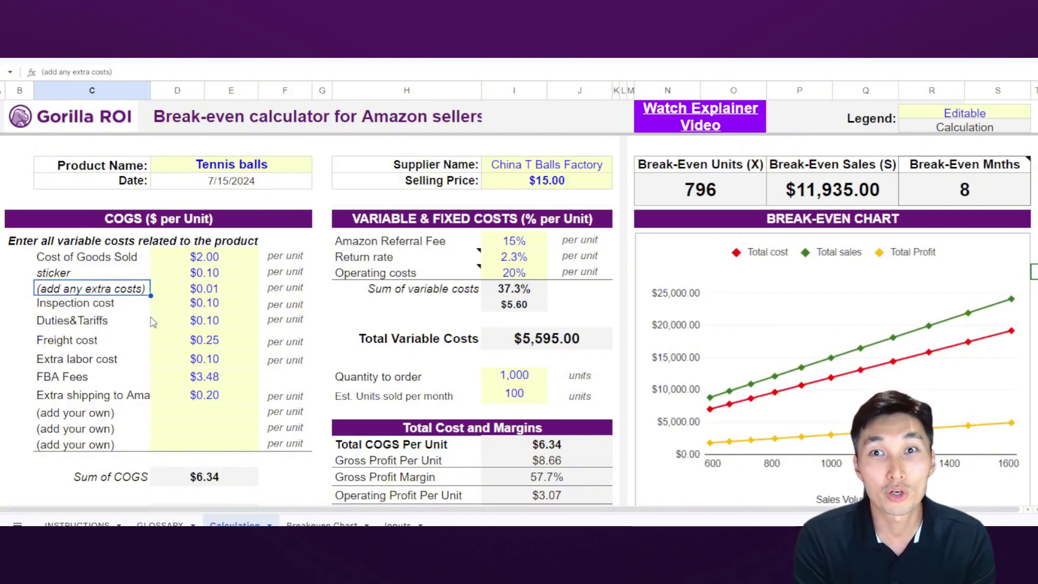
{"action": "type", "text": "instruction"}
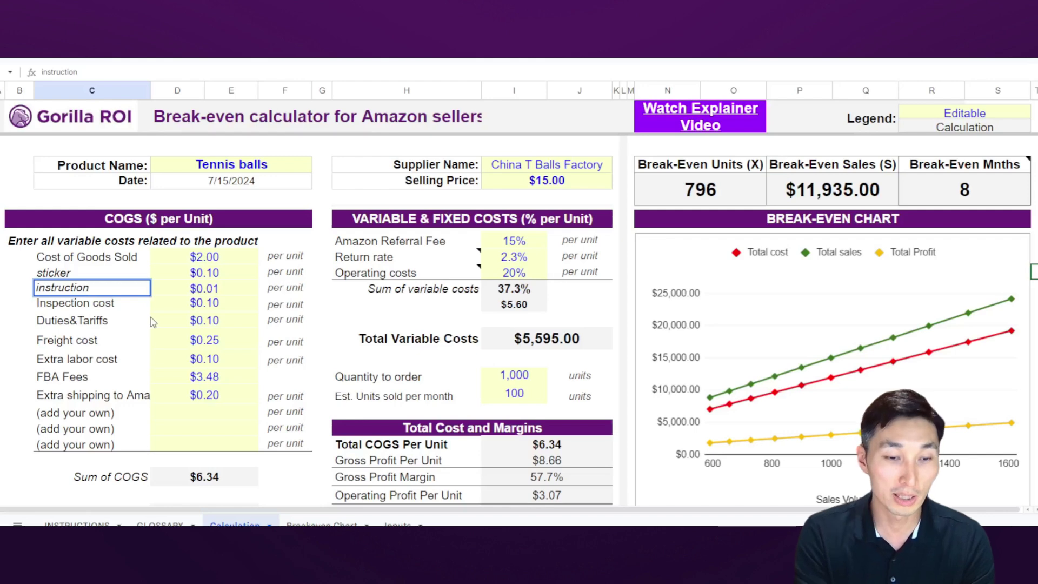
{"action": "type", "text": "s"}
{"action": "type", "text": " booklet"}
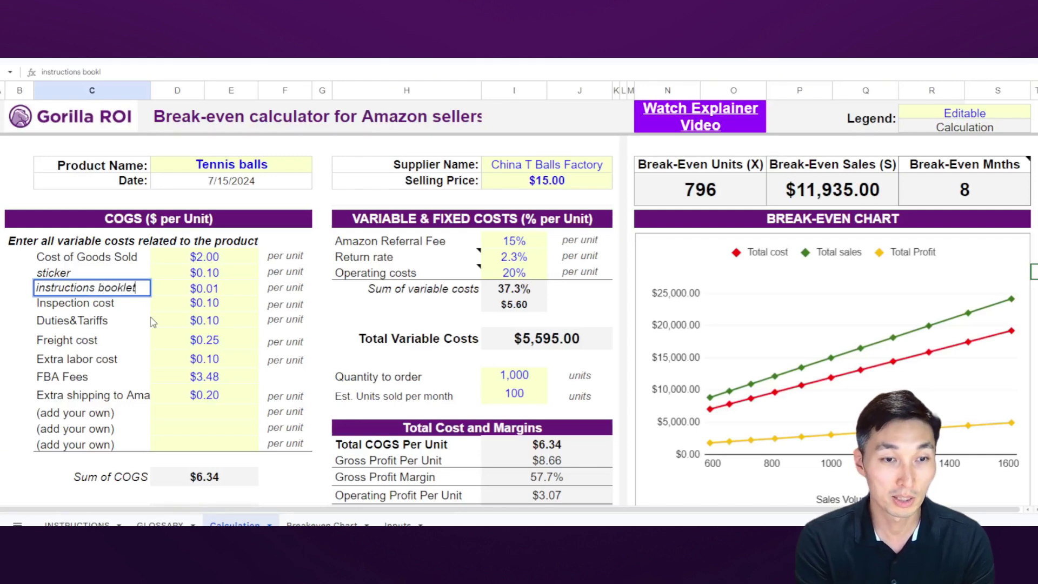
{"action": "key", "text": "Return"}
{"action": "key", "text": "Up"}
{"action": "key", "text": "Right"}
{"action": "type", "text": "0.15"}
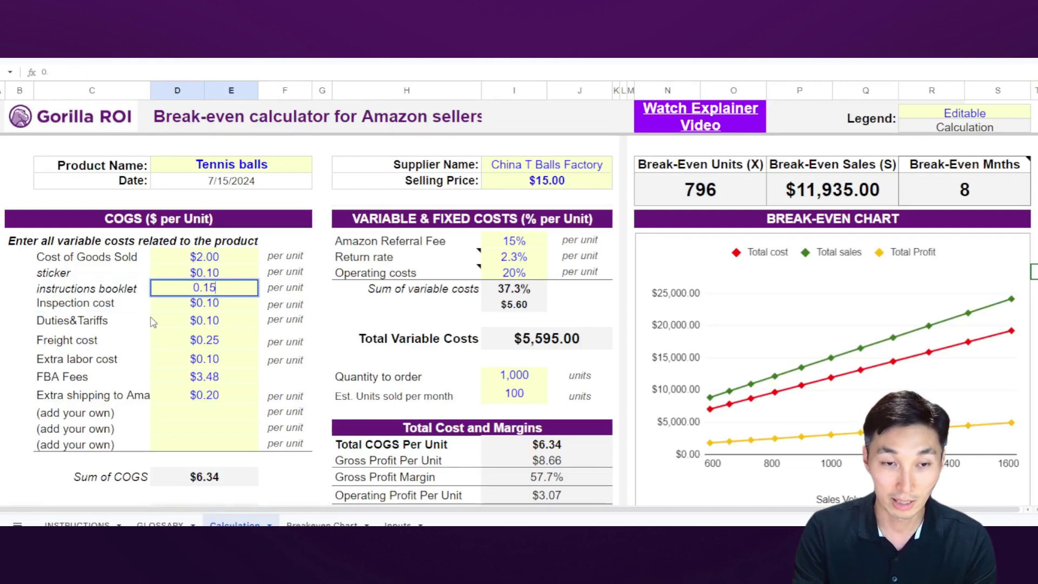
{"action": "key", "text": "Return"}
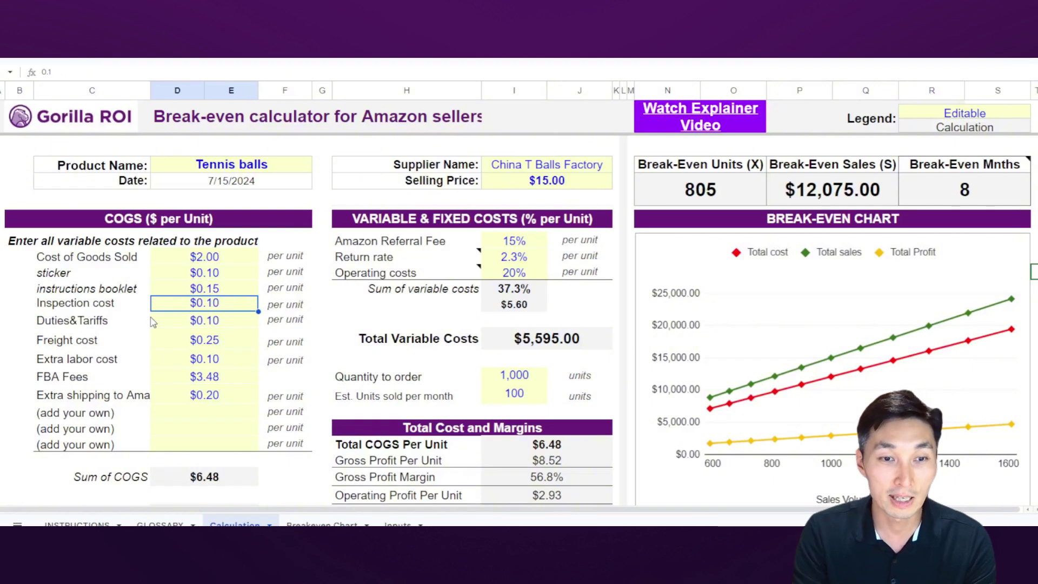
Step: Review the COGS entries for inspection cost, duties and tariffs, freight cost, extra labor cost and FBA fees
{"action": "key", "text": "Up"}
{"action": "key", "text": "Left"}
{"action": "key", "text": "Down"}
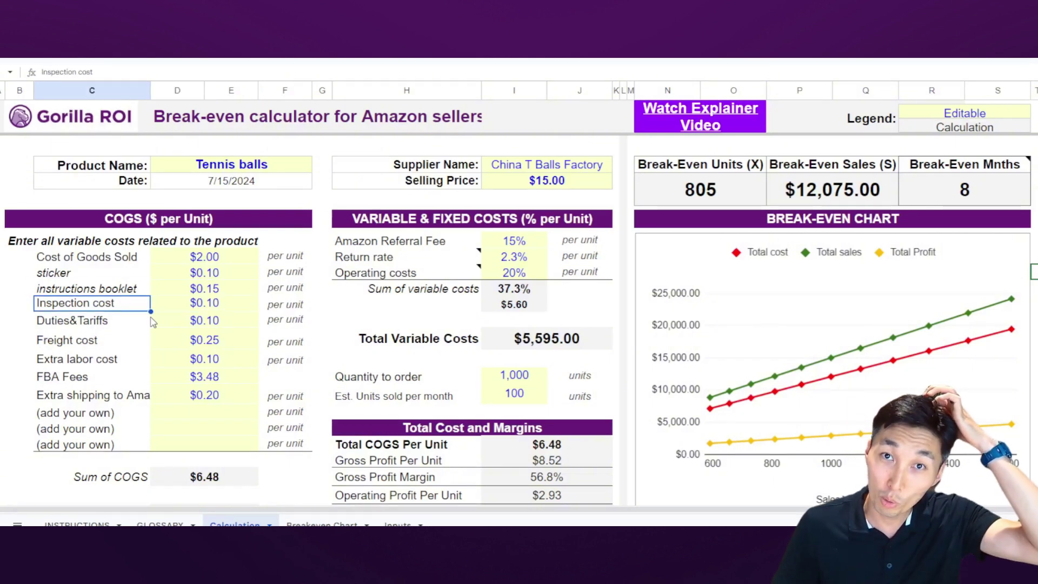
{"action": "left_click", "coordinate": [169, 307]}
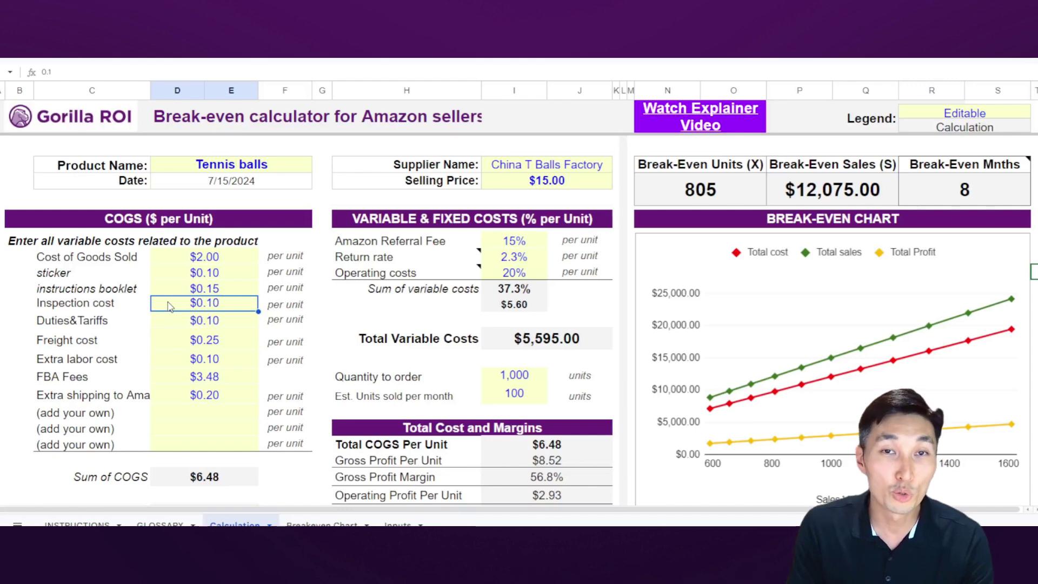
{"action": "left_click", "coordinate": [96, 320]}
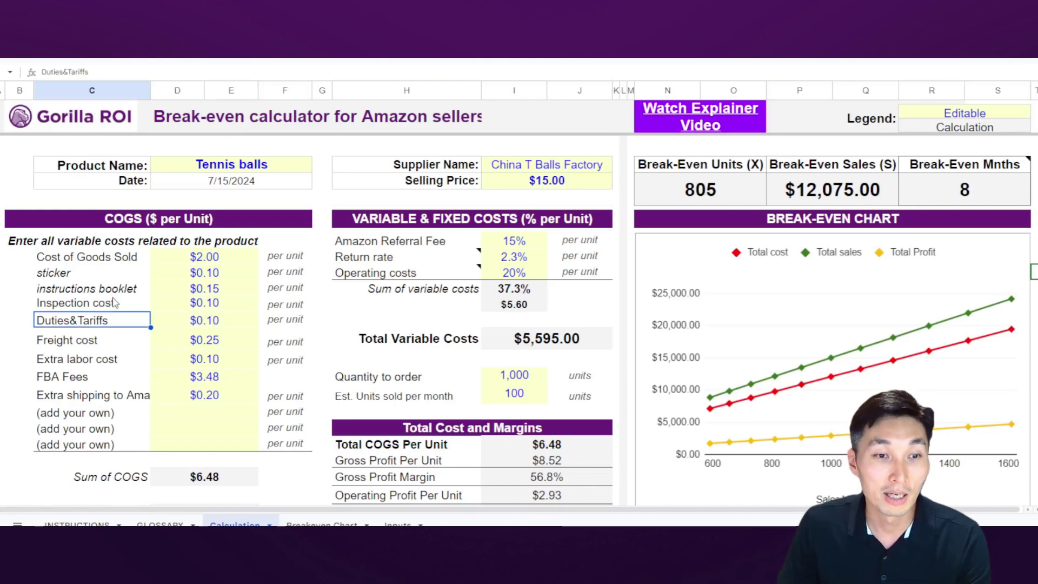
{"action": "left_click", "coordinate": [226, 305]}
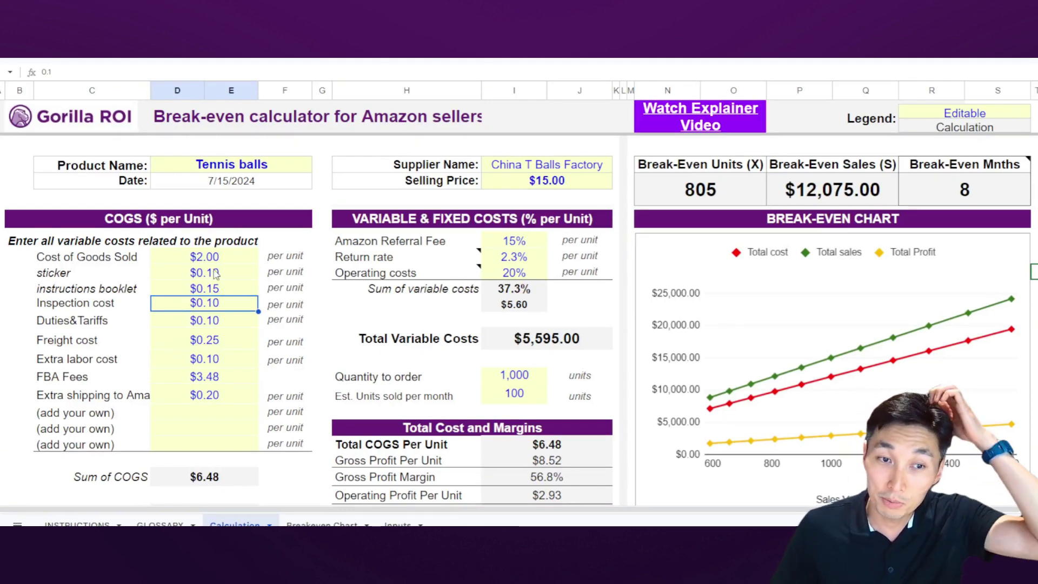
{"action": "left_click_drag", "start_coordinate": [216, 257], "coordinate": [220, 306]}
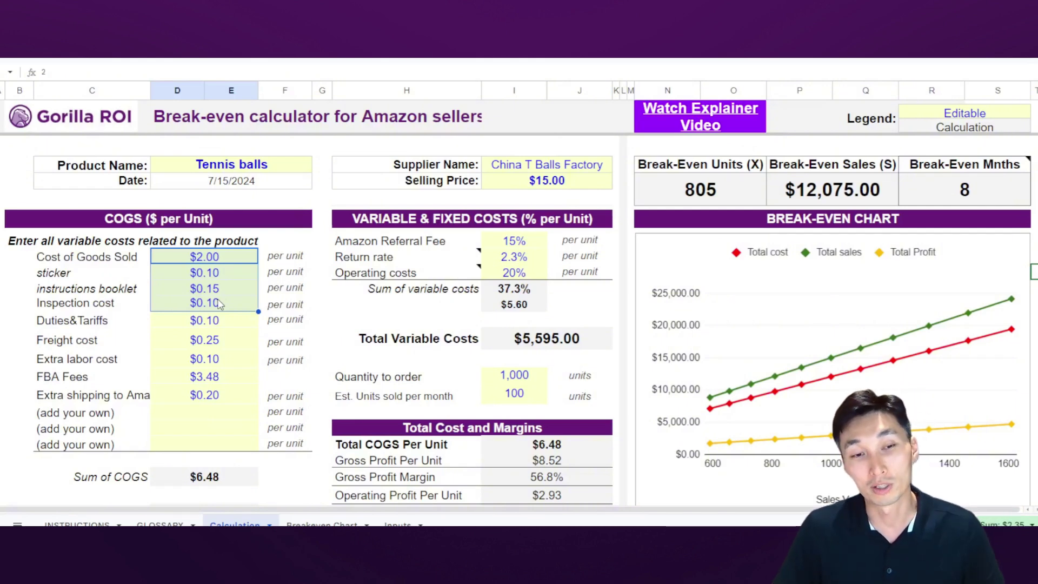
{"action": "left_click", "coordinate": [219, 304]}
{"action": "left_click", "coordinate": [113, 304]}
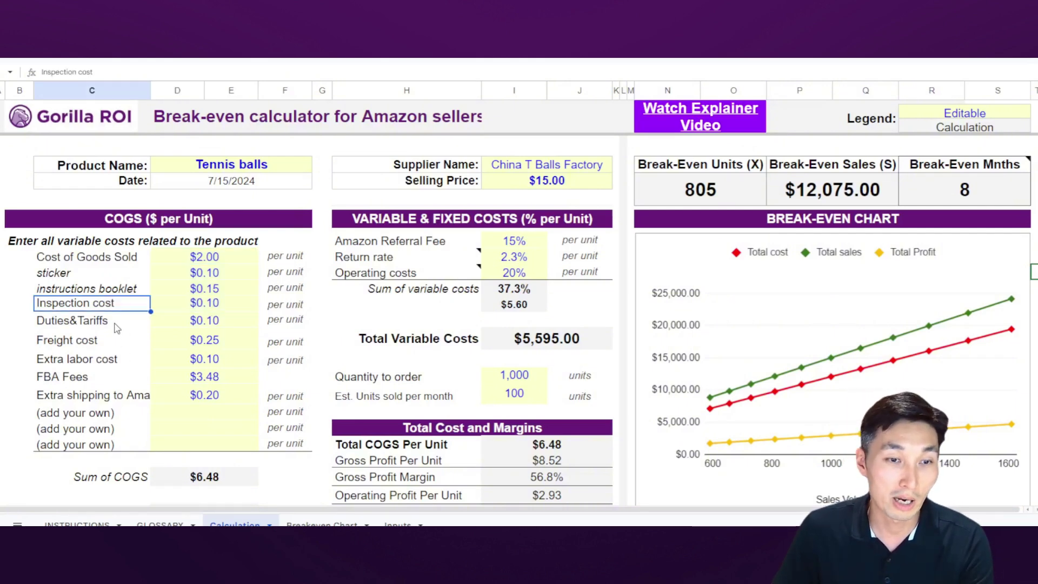
{"action": "left_click_drag", "start_coordinate": [116, 326], "coordinate": [185, 327]}
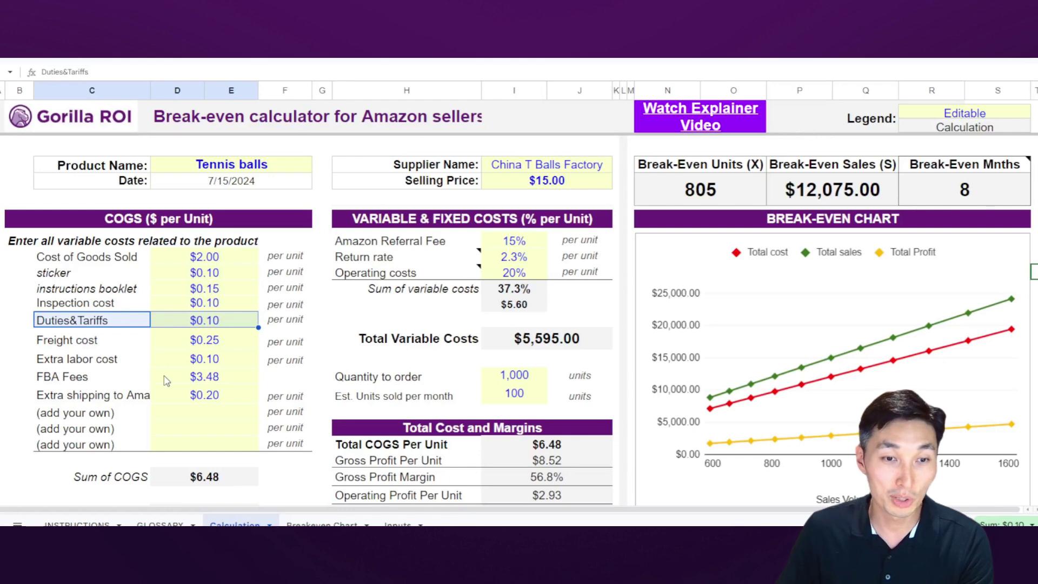
{"action": "left_click", "coordinate": [181, 346]}
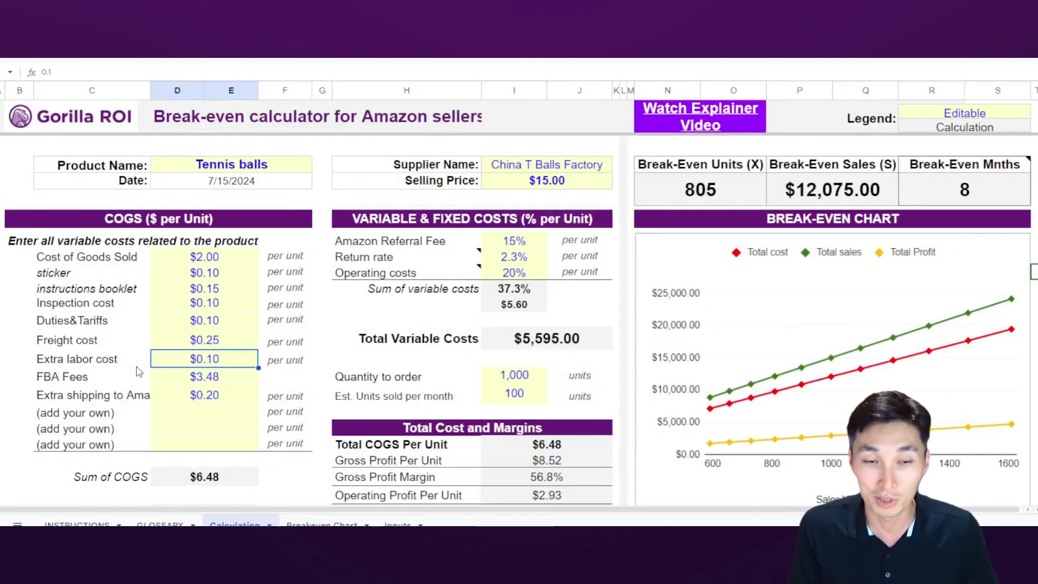
{"action": "left_click", "coordinate": [200, 376]}
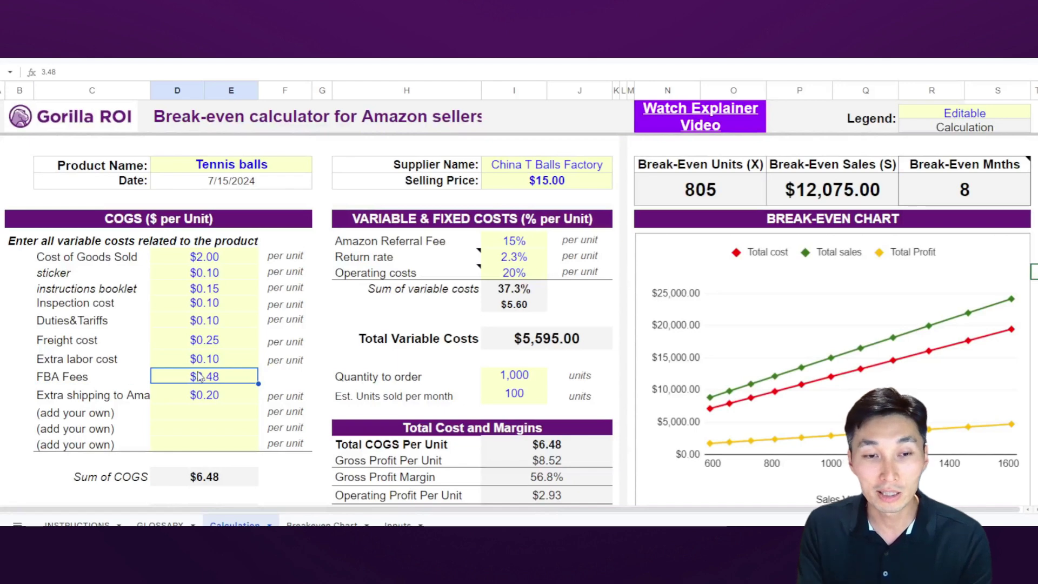
Step: Review the per-unit entry for extra shipping to Amazon in the COGS section
{"action": "left_click", "coordinate": [211, 400]}
{"action": "left_click", "coordinate": [99, 400]}
{"action": "left_click", "coordinate": [238, 400]}
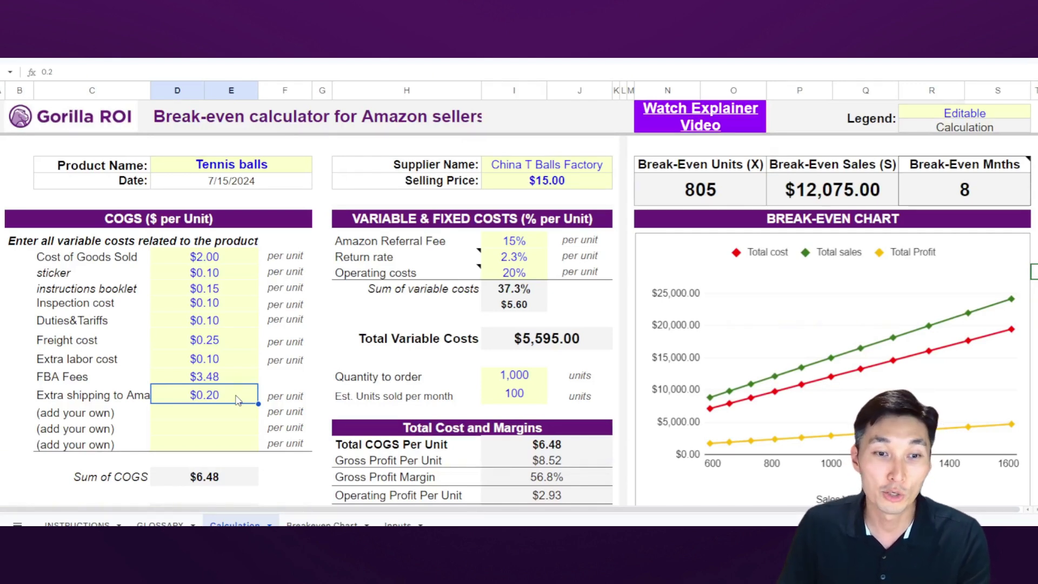
Step: Inspect the Sum of COGS formula and the range of per-unit cost cells it adds up
{"action": "scroll", "coordinate": [237, 400], "scroll_direction": "down", "scroll_amount": 2}
{"action": "left_click", "coordinate": [201, 402]}
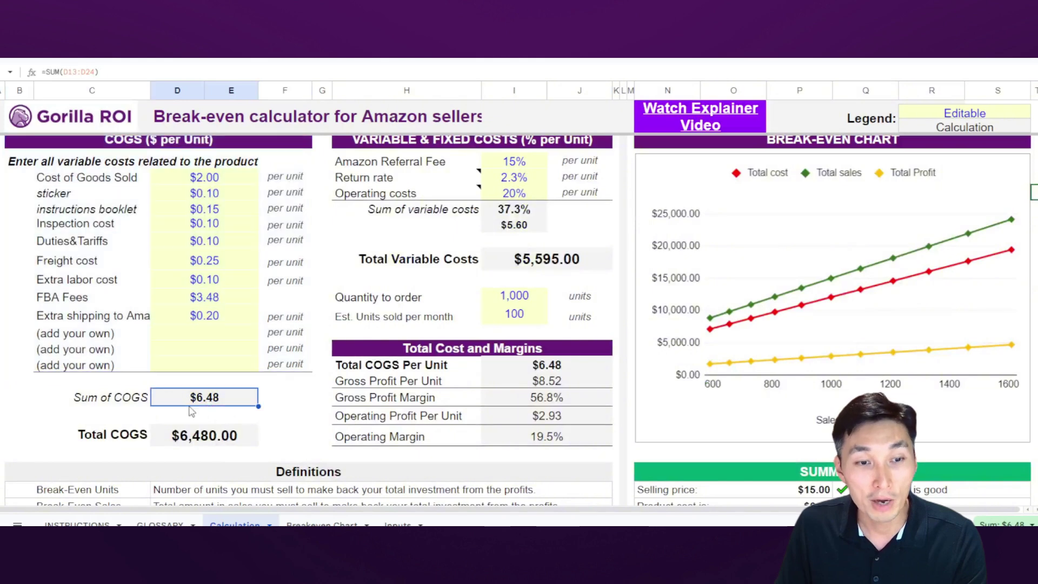
{"action": "double_click", "coordinate": [197, 405]}
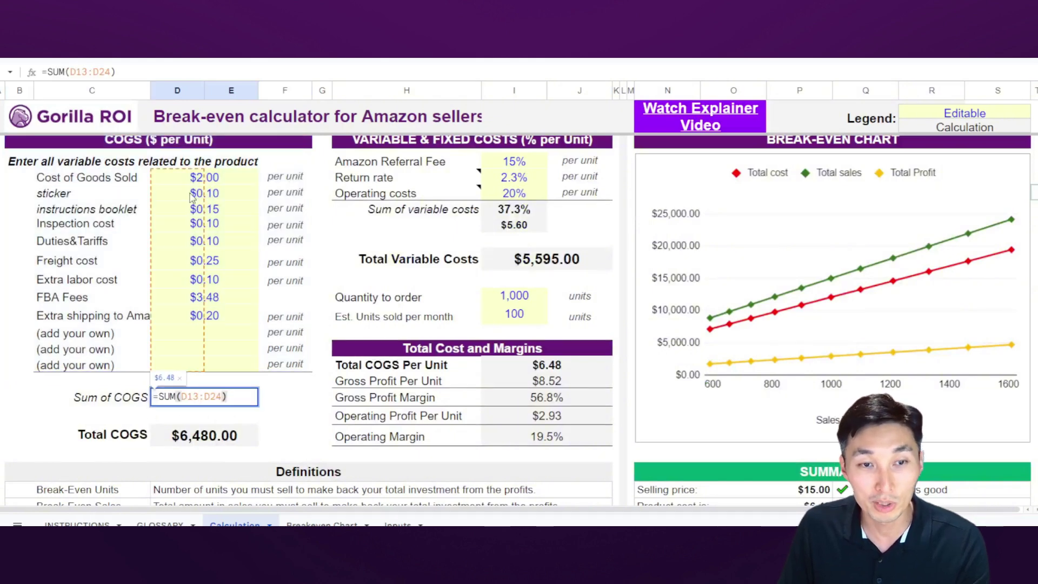
{"action": "left_click_drag", "start_coordinate": [191, 181], "coordinate": [171, 373]}
{"action": "left_click", "coordinate": [201, 403]}
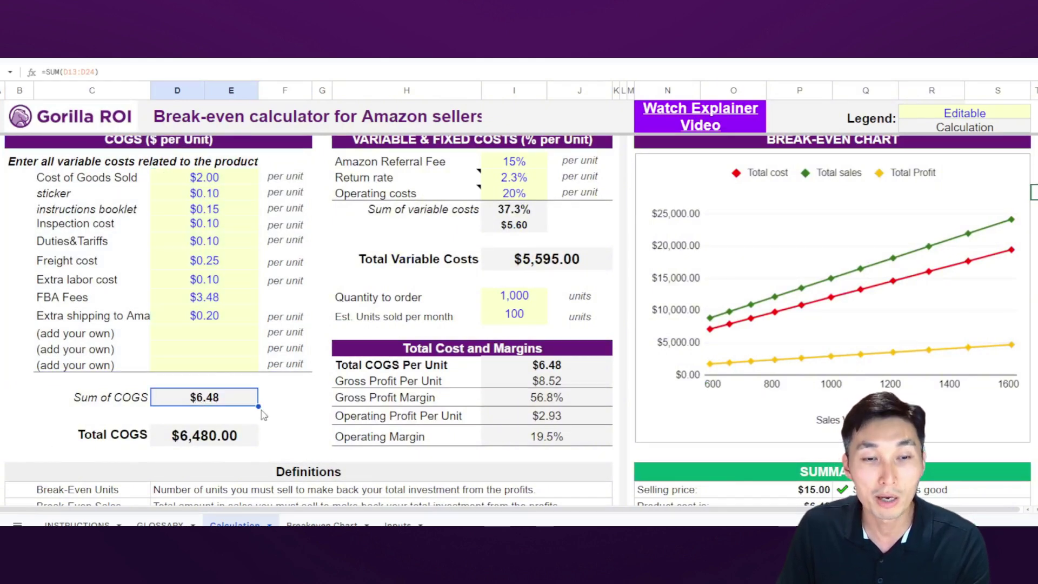
{"action": "scroll", "coordinate": [279, 406], "scroll_direction": "up", "scroll_amount": 2}
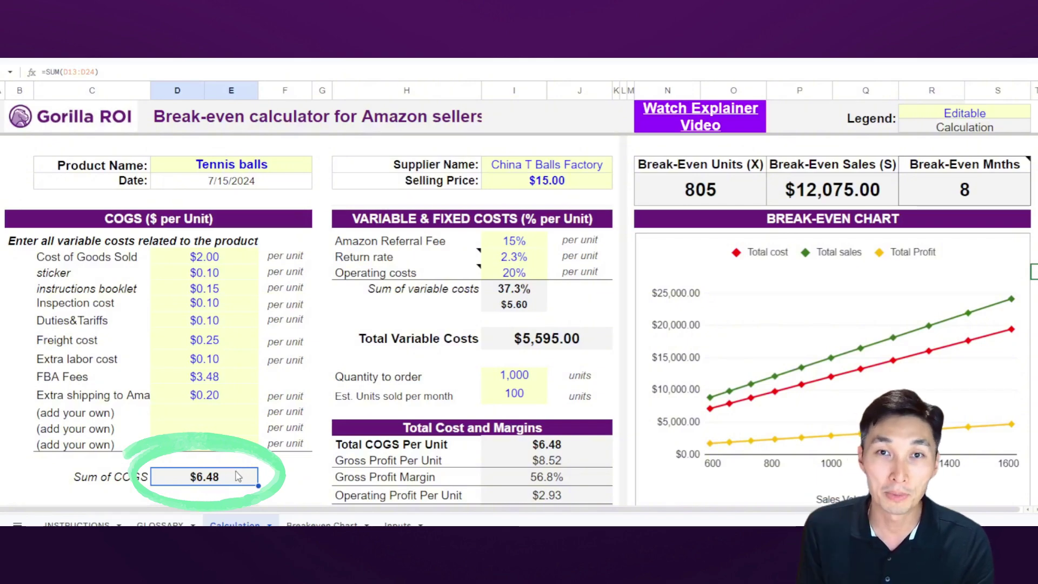
Step: Examine the Total COGS cell and the Quantity to order cell that its formula refers to
{"action": "key", "text": "Down"}
{"action": "key", "text": "Down"}
{"action": "scroll", "coordinate": [238, 476], "scroll_direction": "down", "scroll_amount": 3}
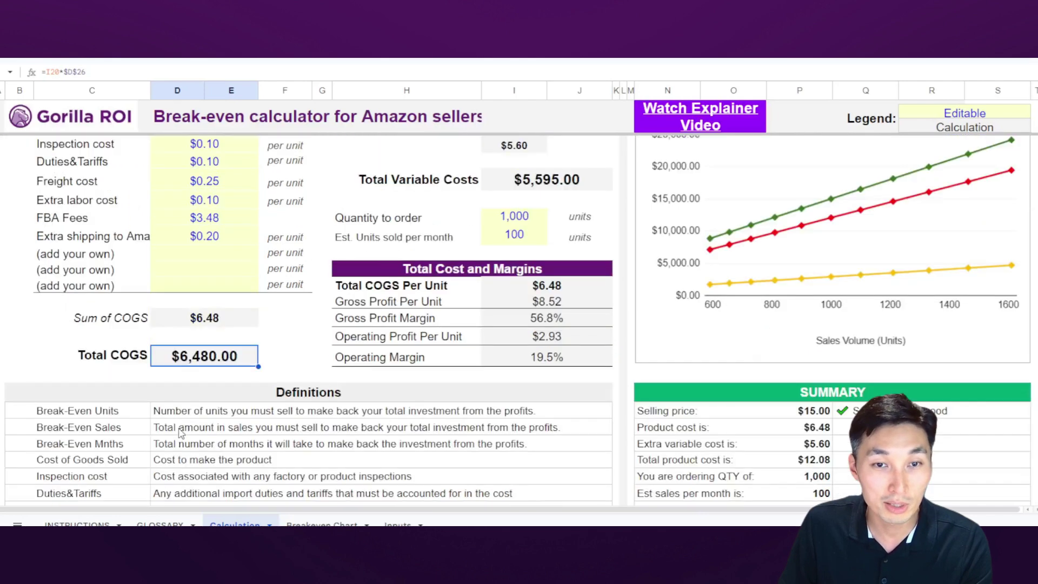
{"action": "left_click", "coordinate": [525, 218]}
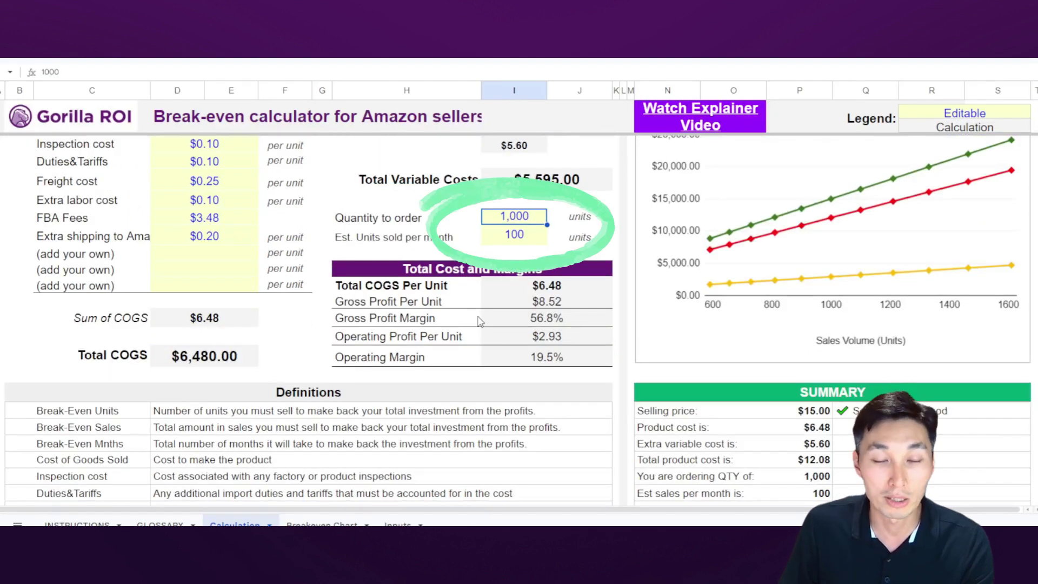
{"action": "left_click", "coordinate": [245, 350]}
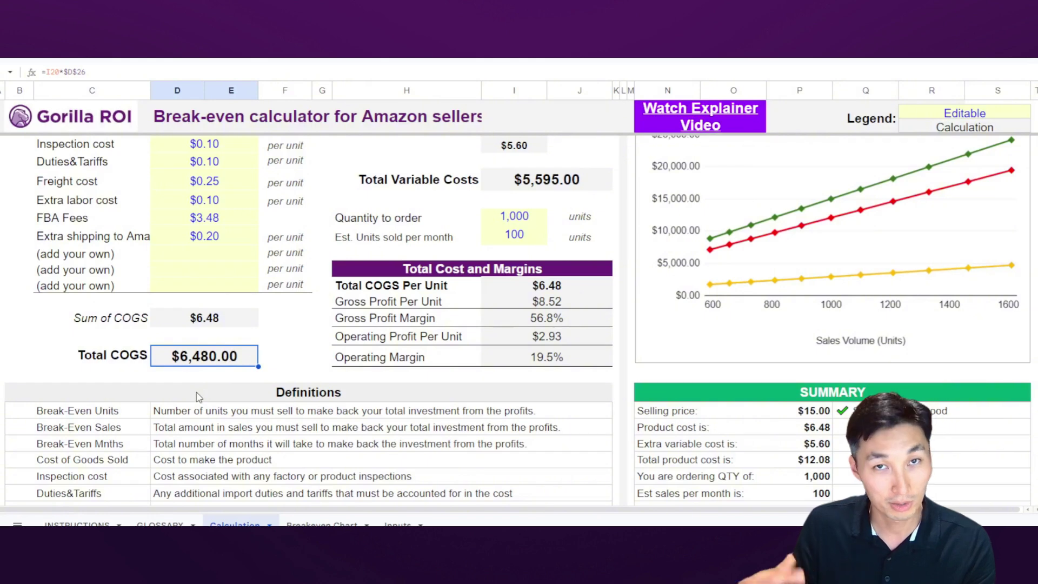
{"action": "scroll", "coordinate": [555, 225], "scroll_direction": "up", "scroll_amount": 3}
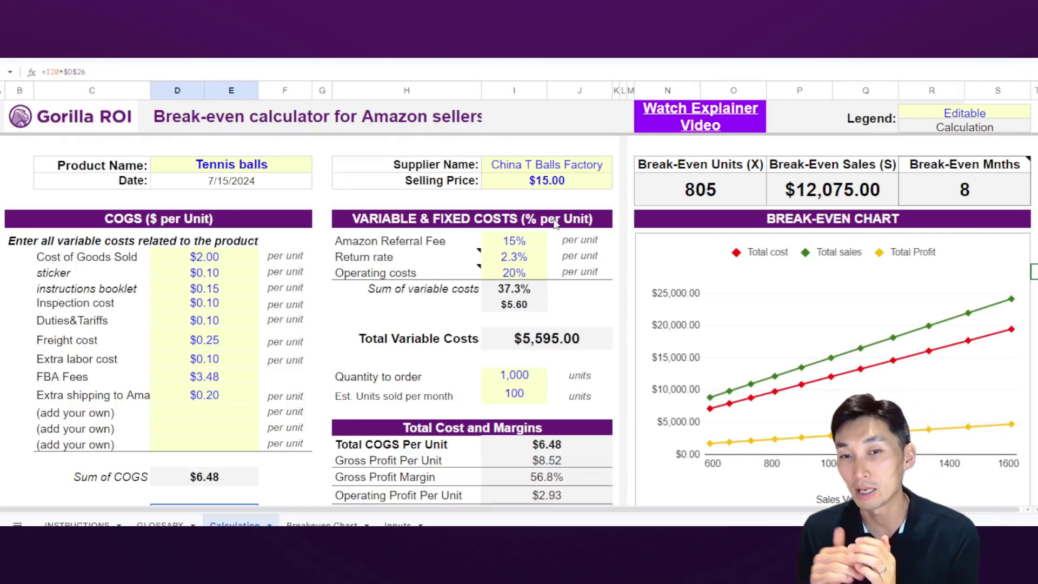
Step: Review the Return rate line with its note and percentage, and the product's Selling Price
{"action": "left_click", "coordinate": [535, 255]}
{"action": "left_click", "coordinate": [443, 262]}
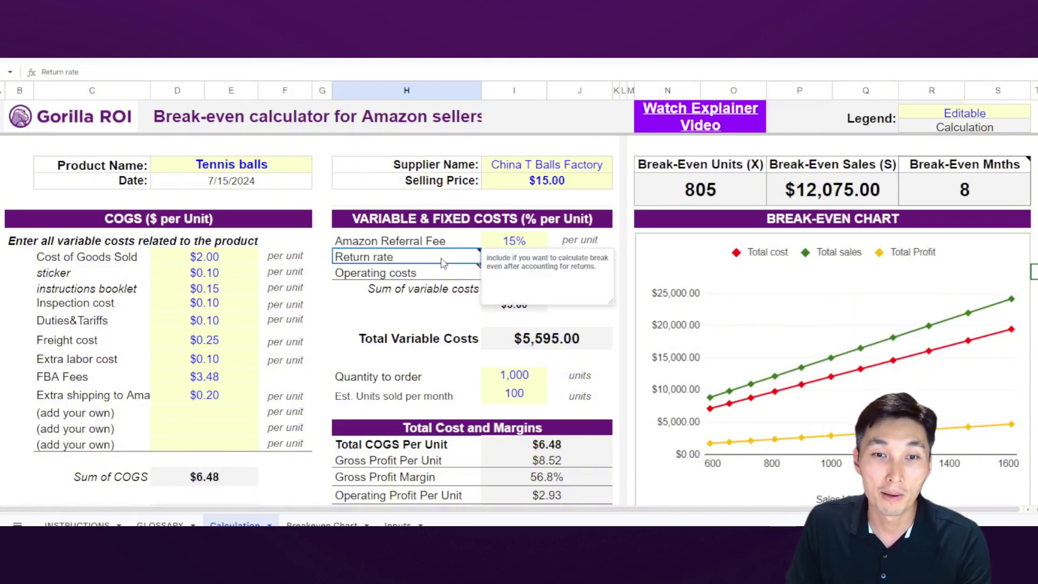
{"action": "left_click", "coordinate": [526, 258]}
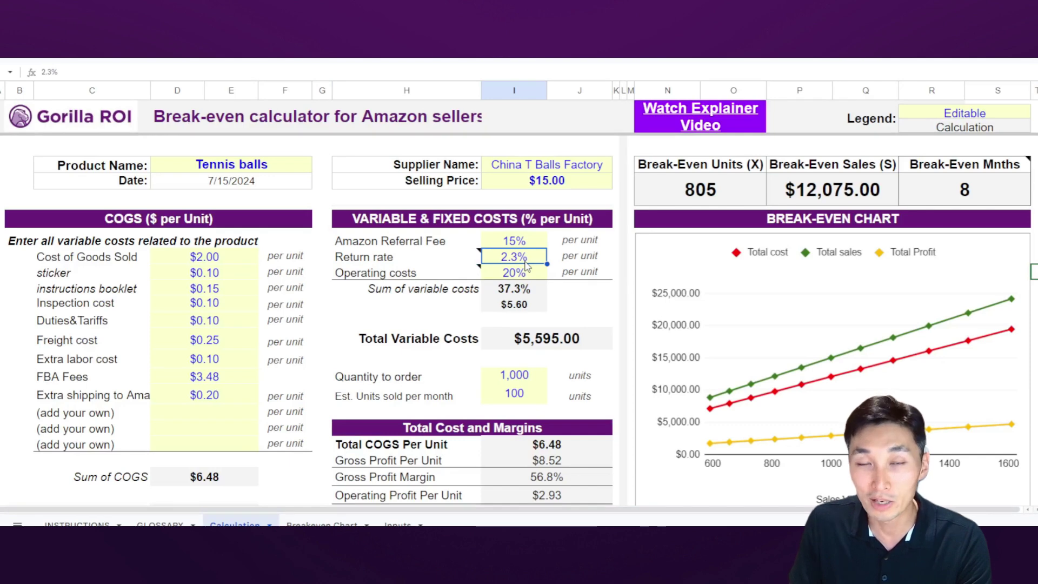
{"action": "left_click", "coordinate": [545, 184]}
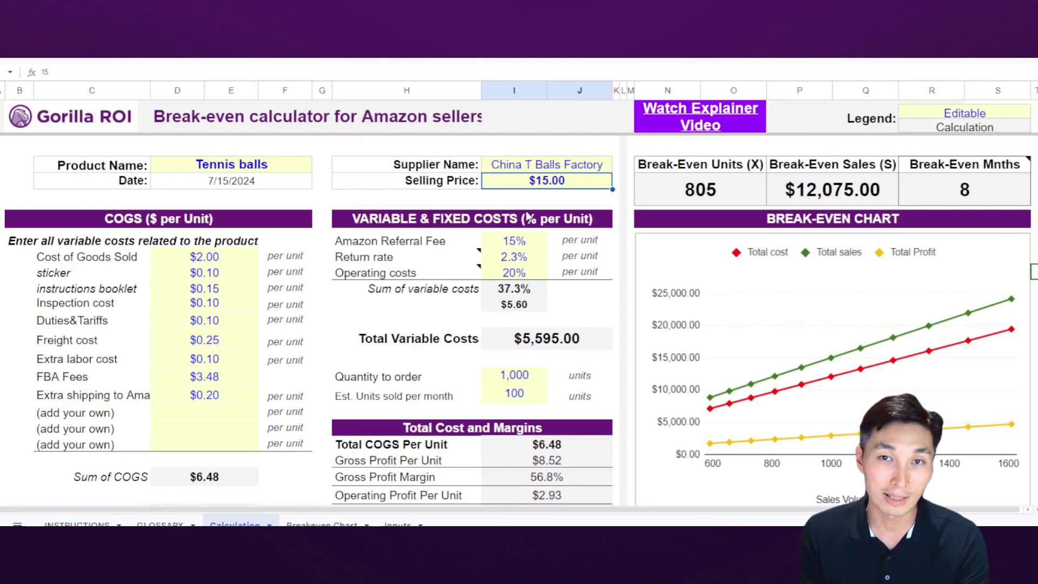
{"action": "left_click", "coordinate": [523, 259]}
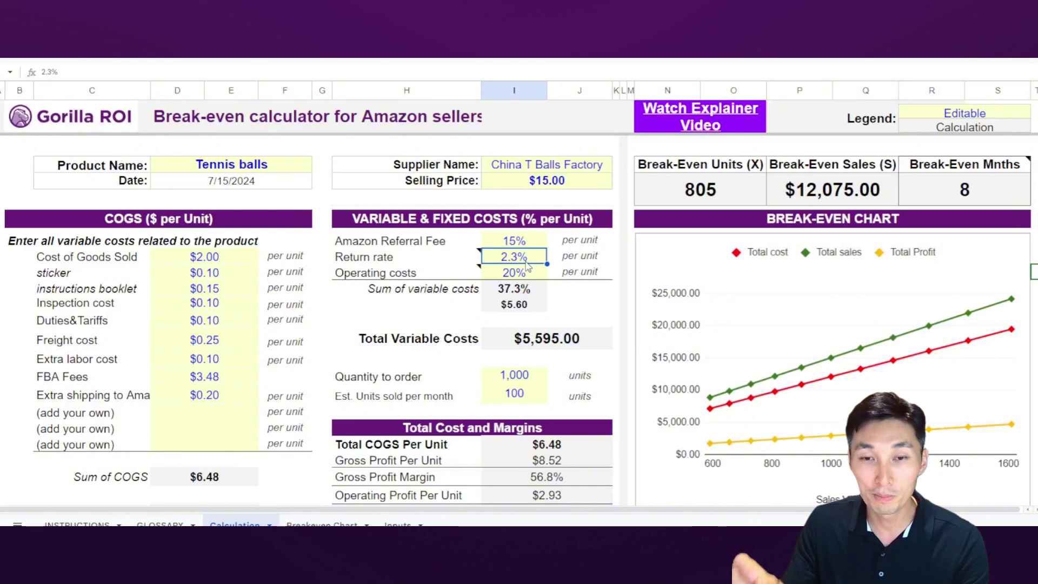
Step: Examine the Operating costs percentage and read the note attached to its label
{"action": "left_click", "coordinate": [529, 276]}
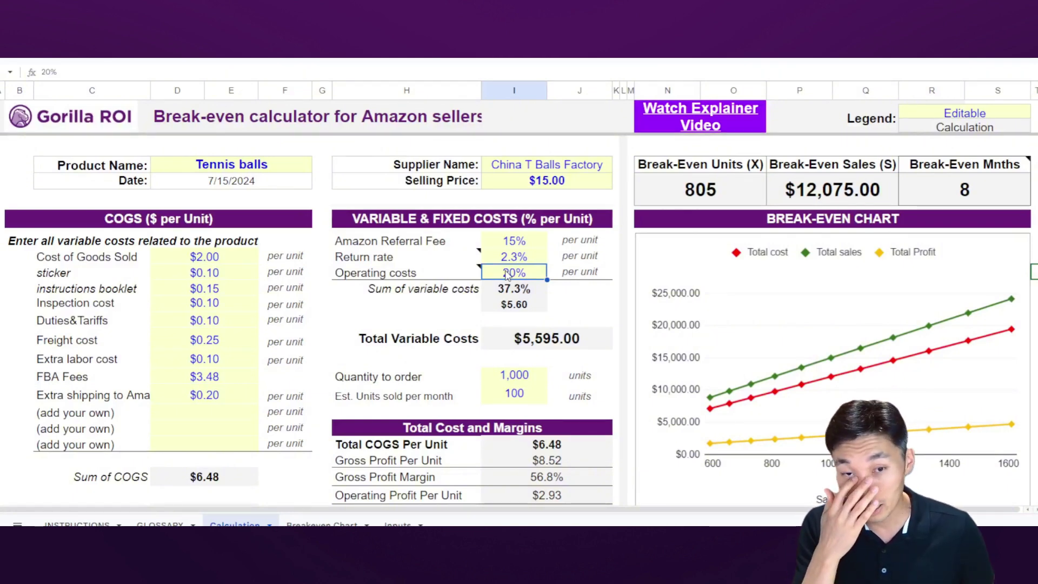
{"action": "left_click", "coordinate": [463, 273]}
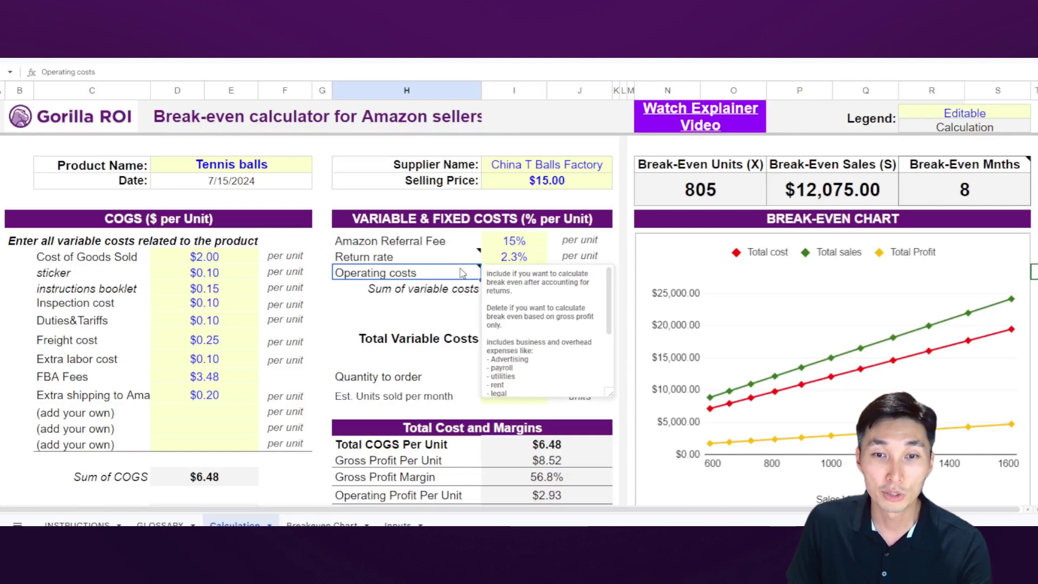
{"action": "scroll", "coordinate": [541, 308], "scroll_direction": "up", "scroll_amount": 3}
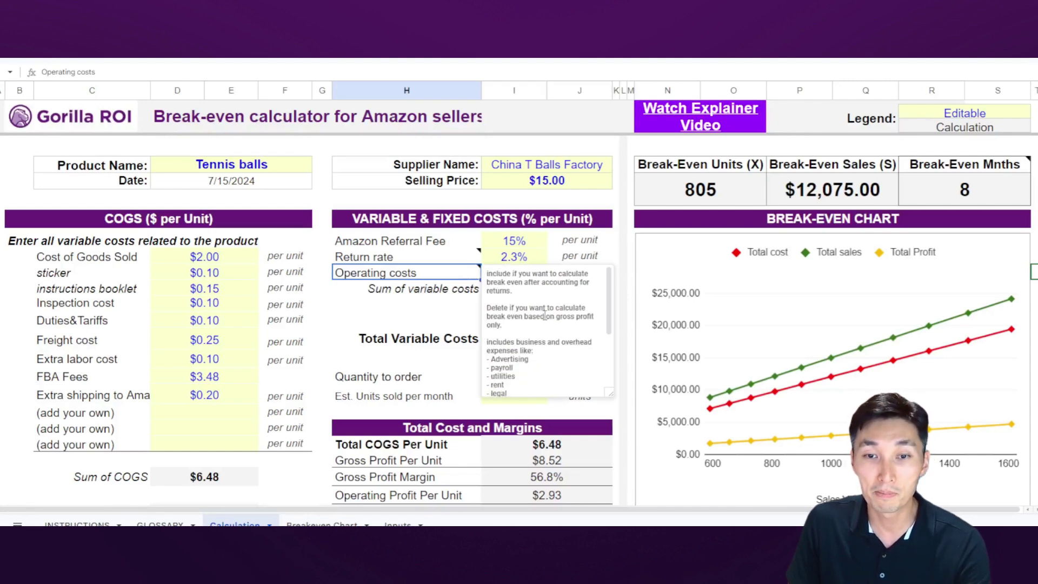
Step: Try Operating costs rates of 15% and 18%, and set the rate back to 20%
{"action": "key", "text": "Right"}
{"action": "type", "text": "15"}
{"action": "key", "text": "Return"}
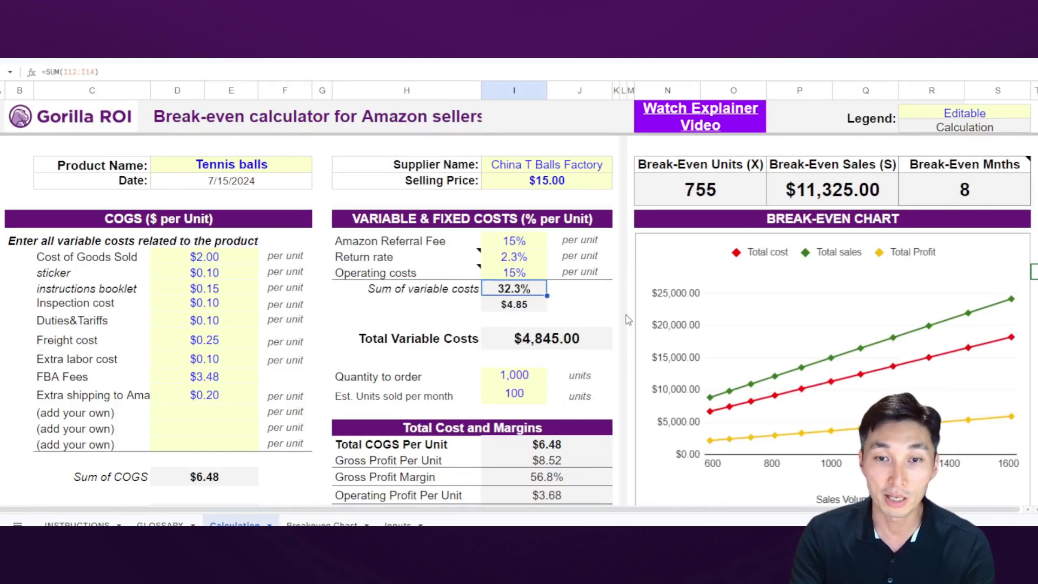
{"action": "key", "text": "Up"}
{"action": "type", "text": "18"}
{"action": "key", "text": "Return"}
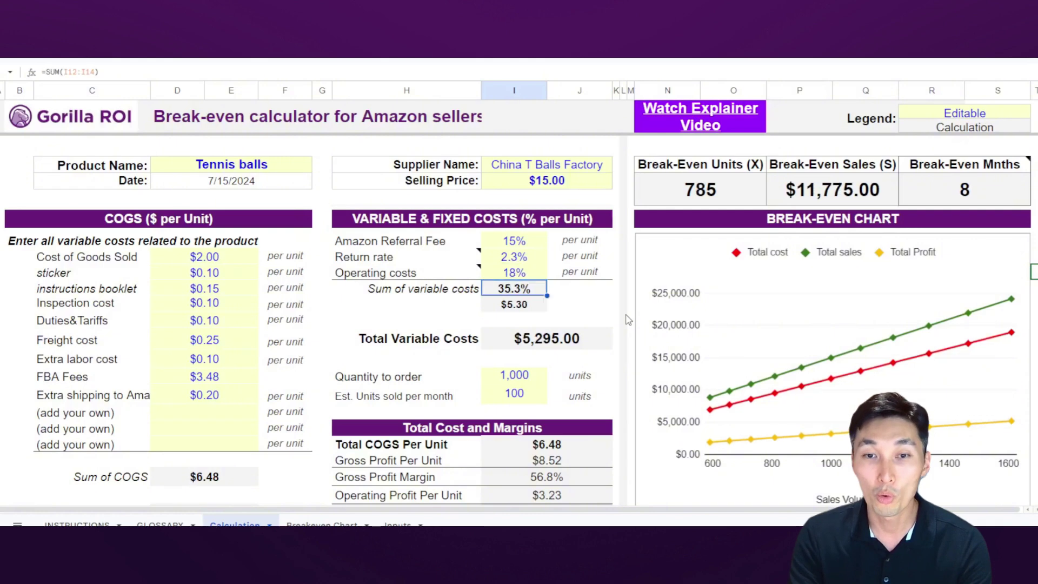
{"action": "key", "text": "Up"}
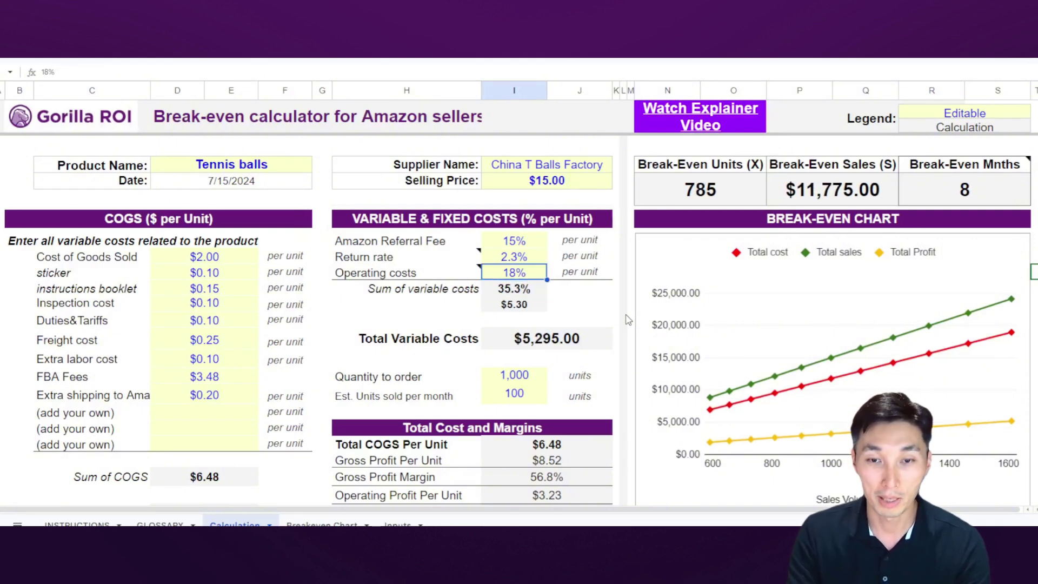
{"action": "type", "text": "20"}
{"action": "key", "text": "Return"}
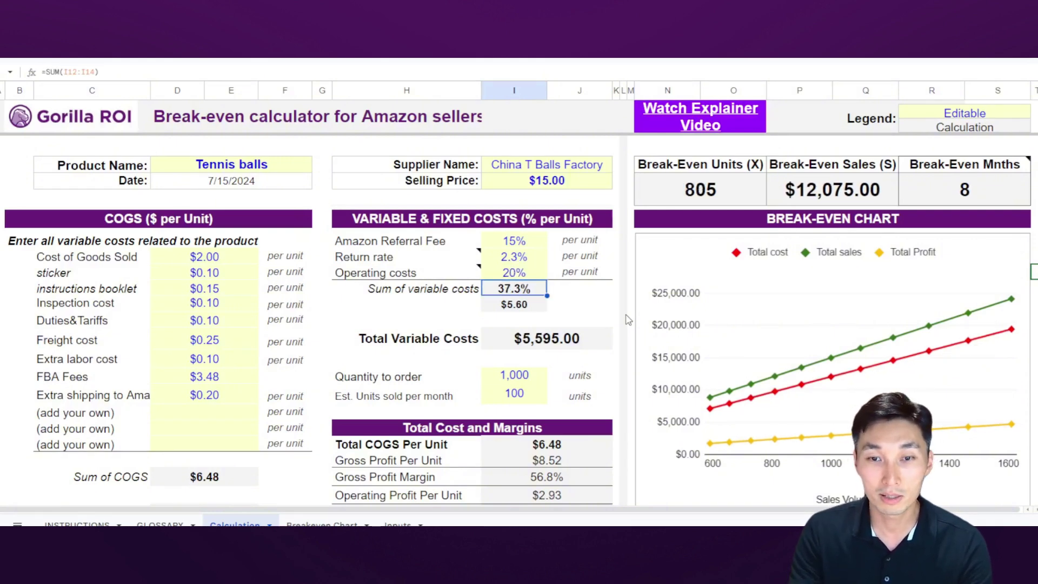
Step: Inspect the Sum of variable costs percentage and the formula behind its per-unit dollar amount
{"action": "left_click", "coordinate": [502, 275]}
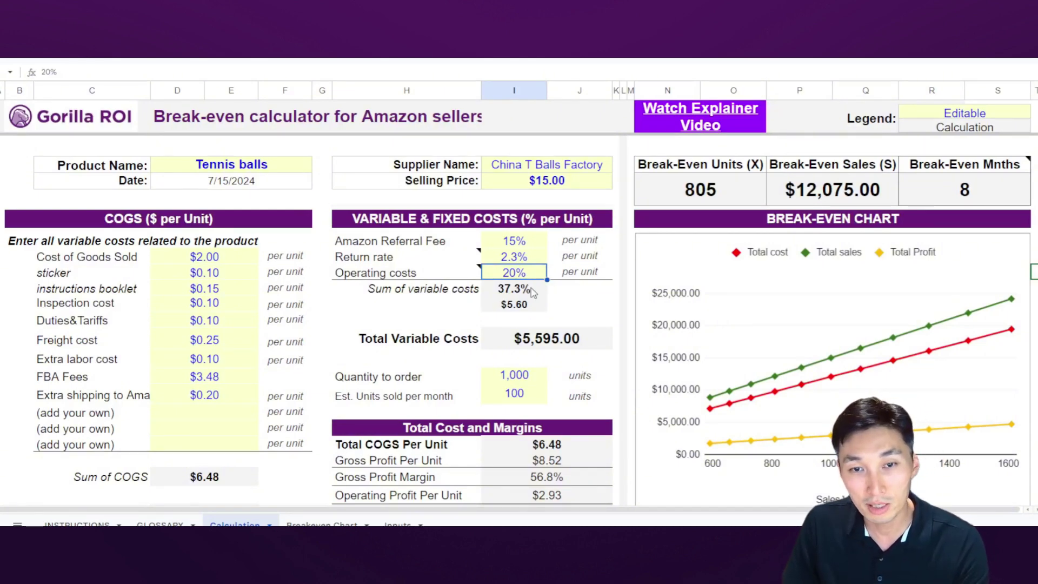
{"action": "left_click", "coordinate": [552, 323]}
{"action": "left_click", "coordinate": [521, 290]}
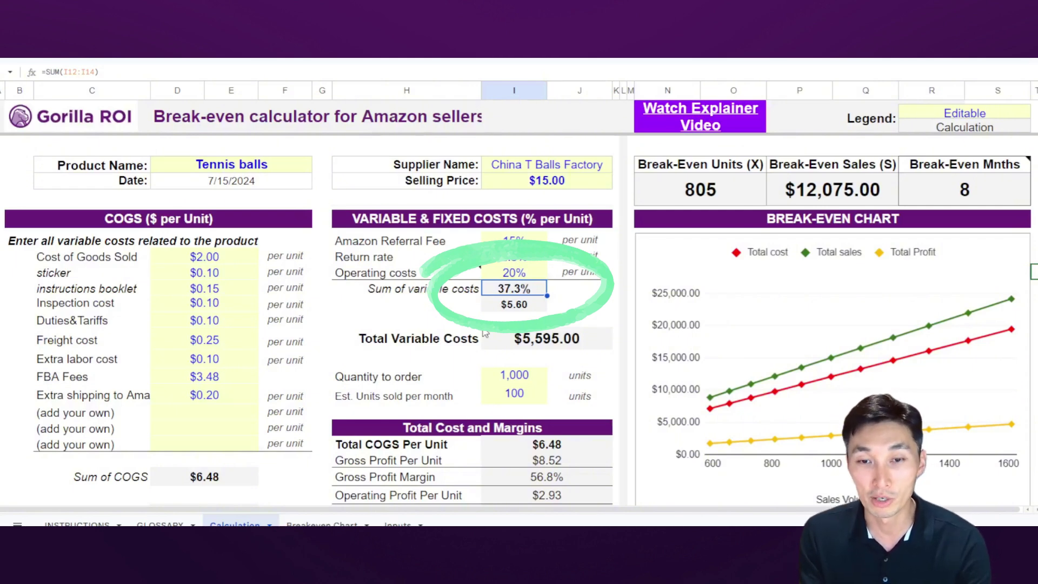
{"action": "left_click", "coordinate": [537, 305]}
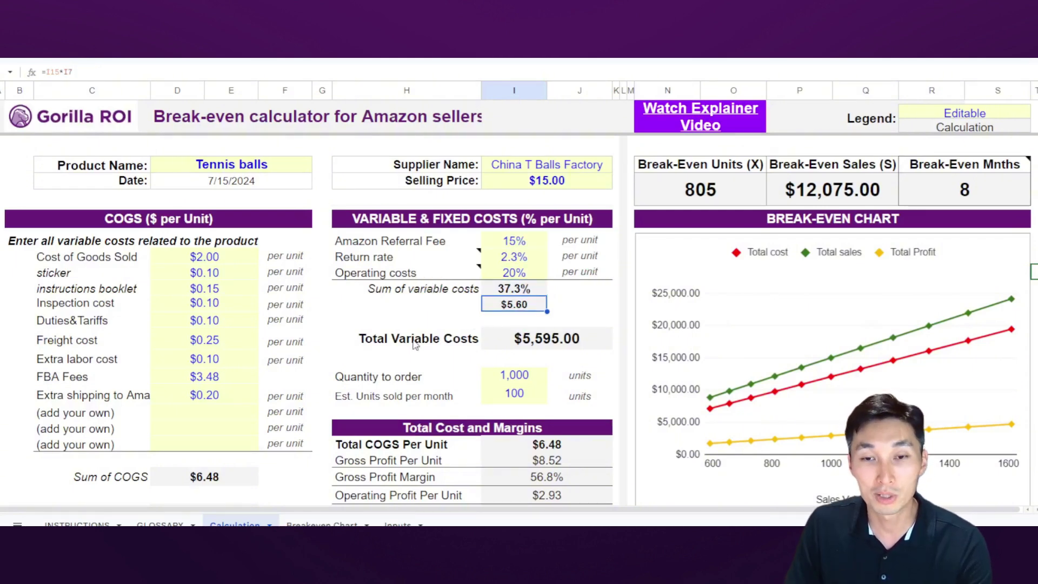
{"action": "key", "text": "F2"}
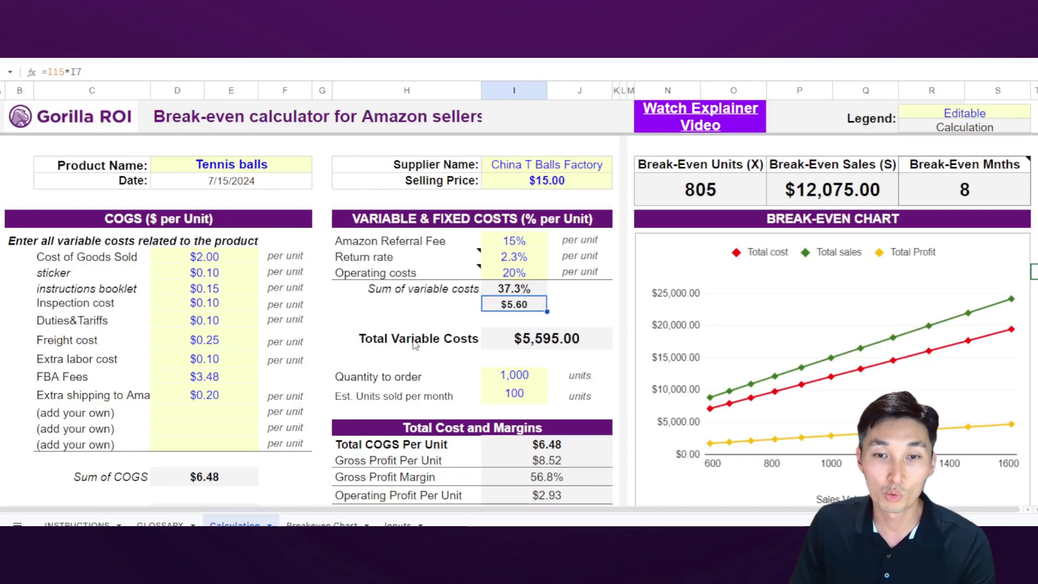
{"action": "key", "text": "Escape"}
Step: Examine the Total Variable Costs cell alongside the Quantity to order and the per-unit variable cost it multiplies
{"action": "left_click", "coordinate": [538, 341]}
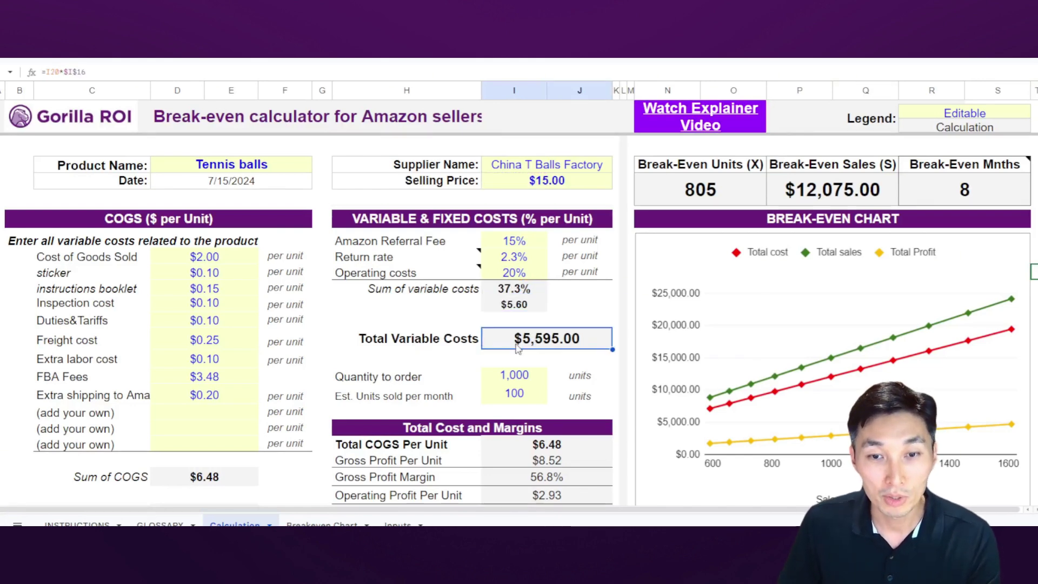
{"action": "left_click", "coordinate": [505, 380]}
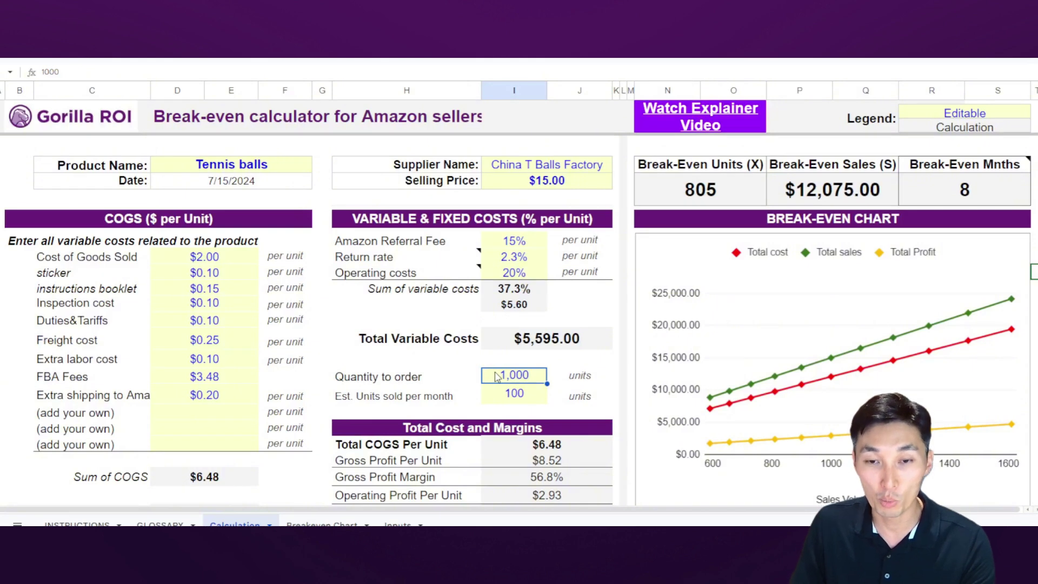
{"action": "left_click", "coordinate": [551, 346]}
{"action": "left_click", "coordinate": [502, 307]}
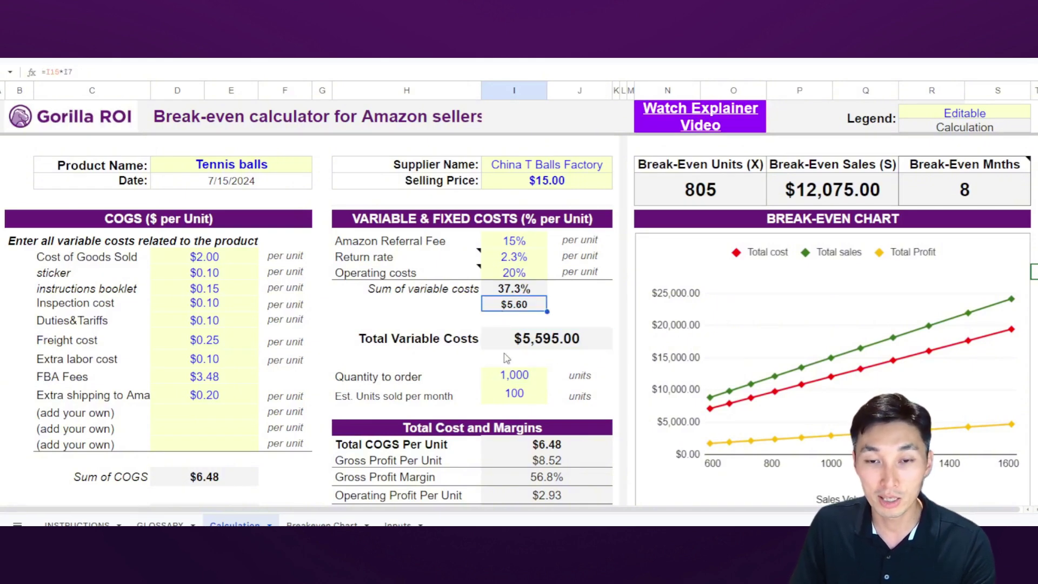
Step: Select Total Variable Costs together with Total COGS to check their combined sum, and clear the selection
{"action": "left_click", "coordinate": [505, 346]}
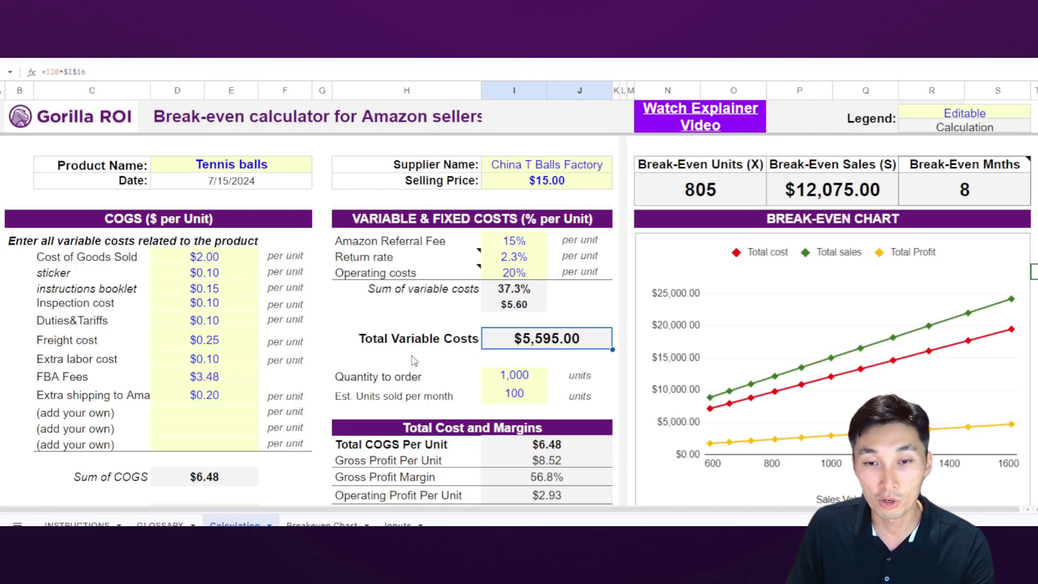
{"action": "scroll", "coordinate": [549, 262], "scroll_direction": "down", "scroll_amount": 3}
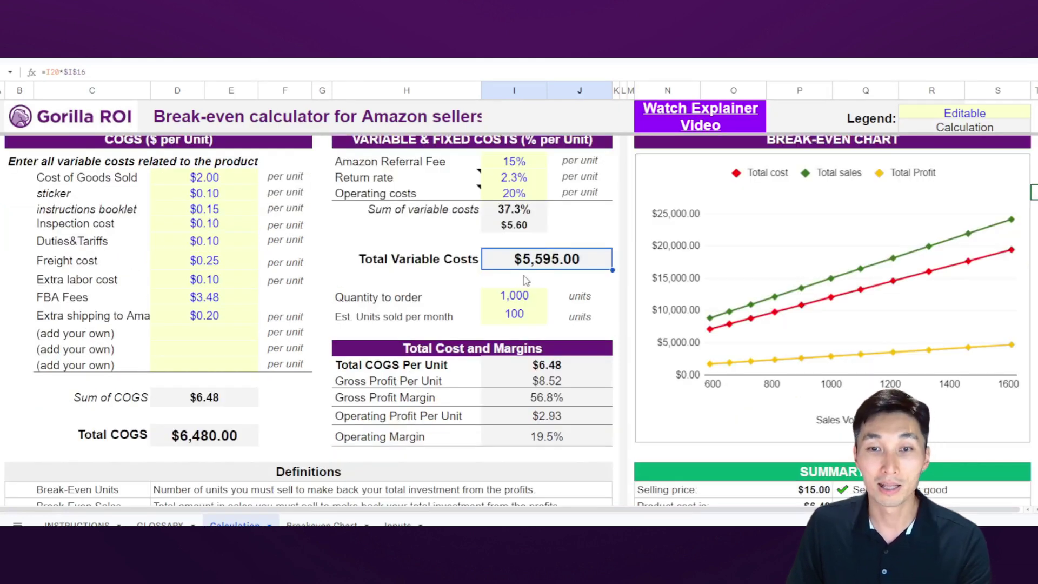
{"action": "left_click", "coordinate": [205, 439]}
{"action": "scroll", "coordinate": [403, 441], "scroll_direction": "up", "scroll_amount": 3}
{"action": "scroll", "coordinate": [402, 441], "scroll_direction": "down", "scroll_amount": 3}
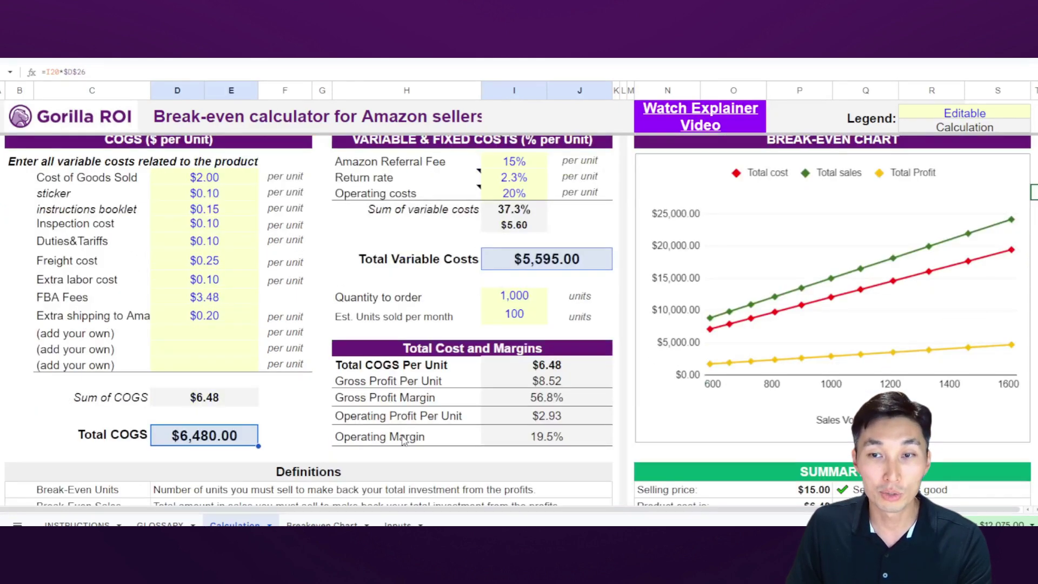
{"action": "scroll", "coordinate": [402, 440], "scroll_direction": "up", "scroll_amount": 3}
{"action": "left_click", "coordinate": [422, 366]}
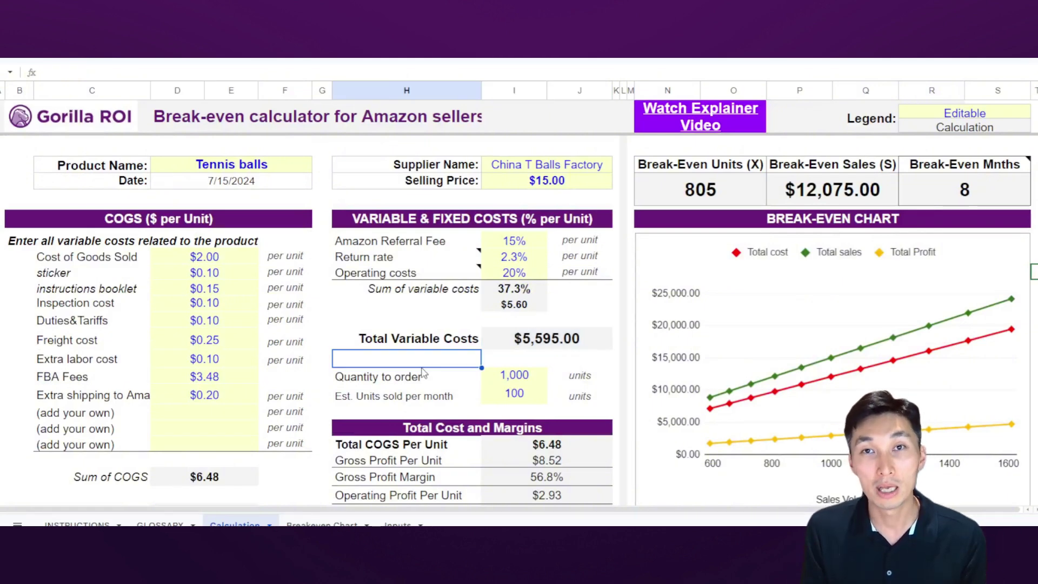
Step: Inspect the Break-Even Sales formula and the Total COGS and Total Variable Costs cells it adds together
{"action": "left_click", "coordinate": [833, 168]}
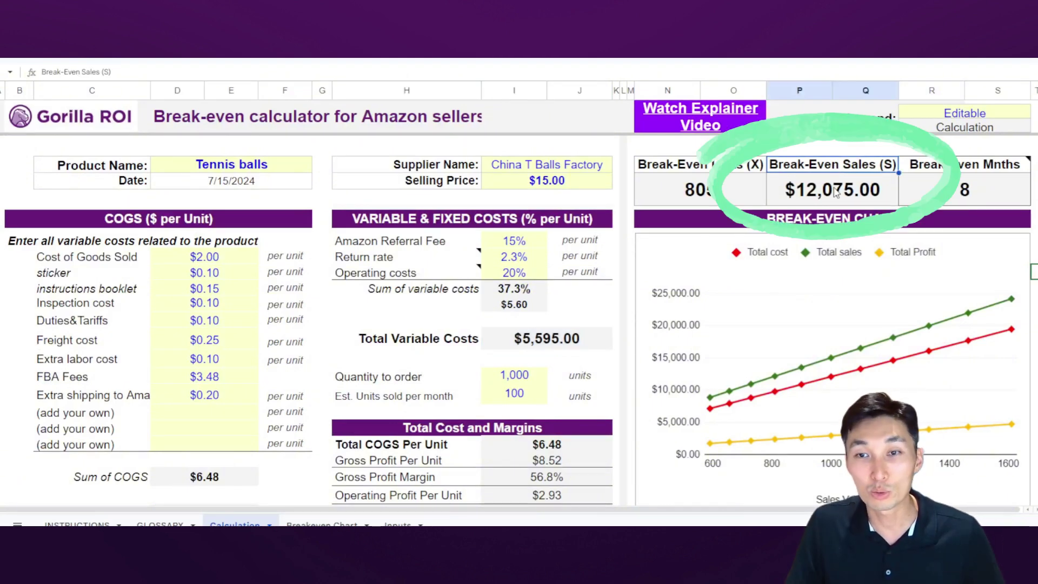
{"action": "double_click", "coordinate": [835, 190]}
{"action": "scroll", "coordinate": [602, 370], "scroll_direction": "down", "scroll_amount": 3}
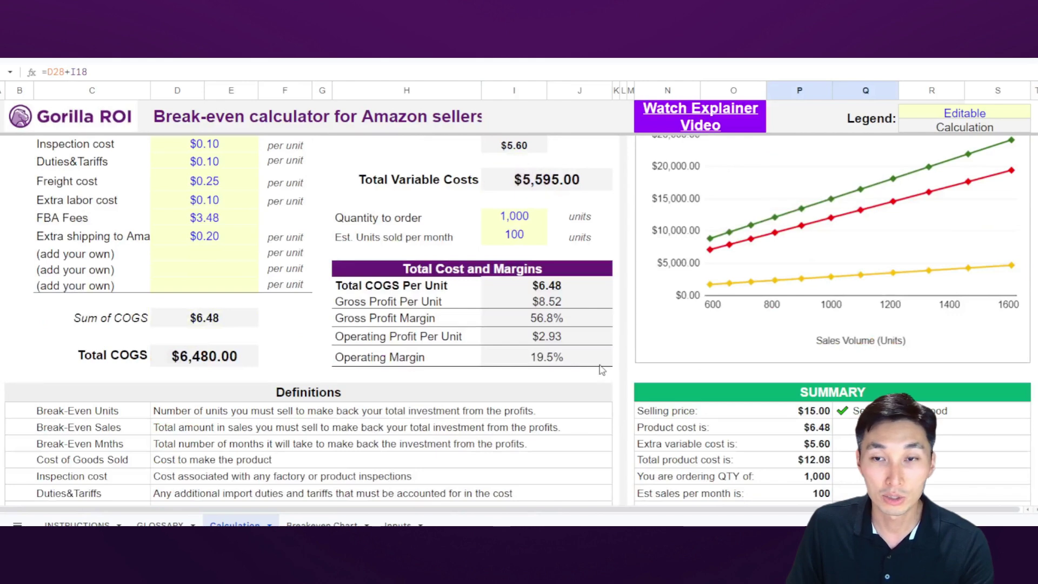
{"action": "scroll", "coordinate": [602, 369], "scroll_direction": "up", "scroll_amount": 3}
{"action": "key", "text": "Escape"}
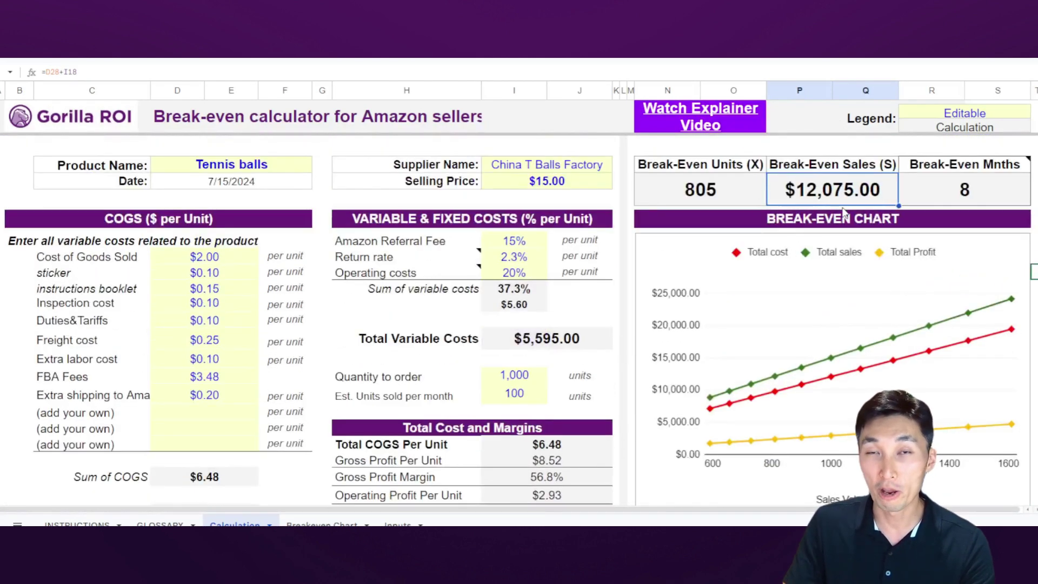
{"action": "scroll", "coordinate": [760, 295], "scroll_direction": "down", "scroll_amount": 2}
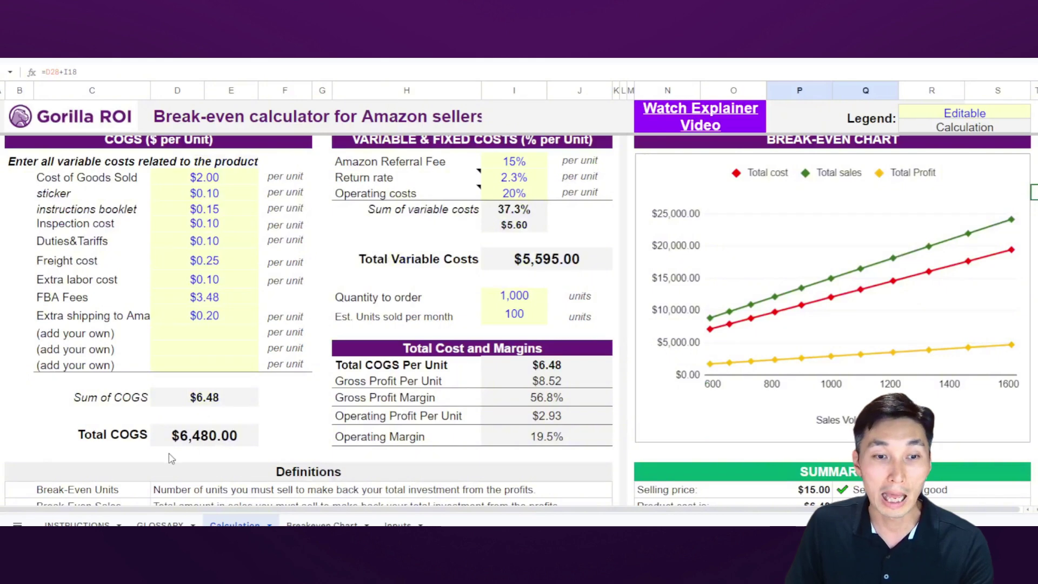
Step: Examine the Total COGS, Quantity to order, Est. Units sold per month and Break-Even Units cells
{"action": "left_click", "coordinate": [184, 437]}
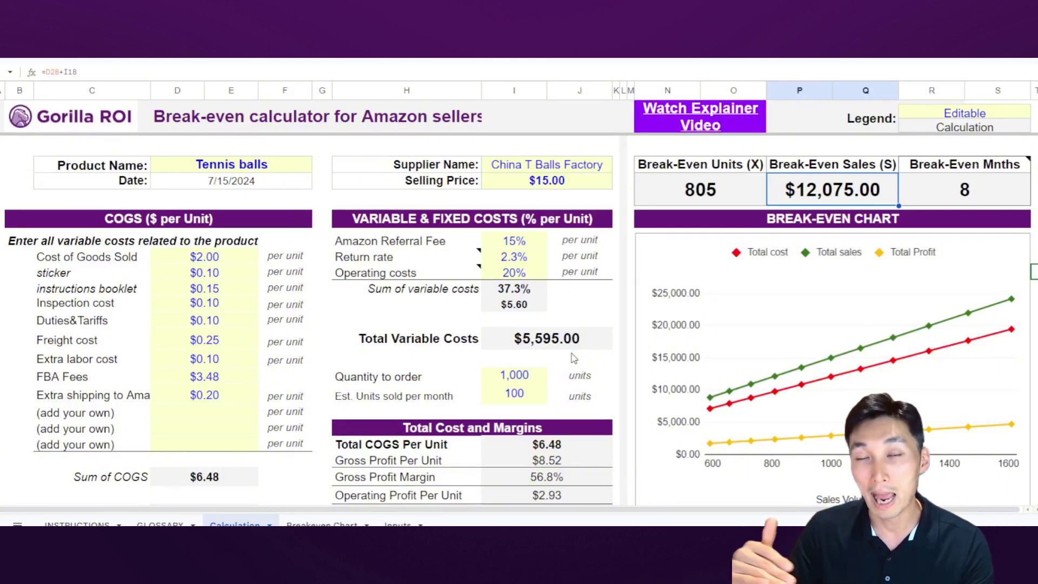
{"action": "left_click", "coordinate": [526, 375]}
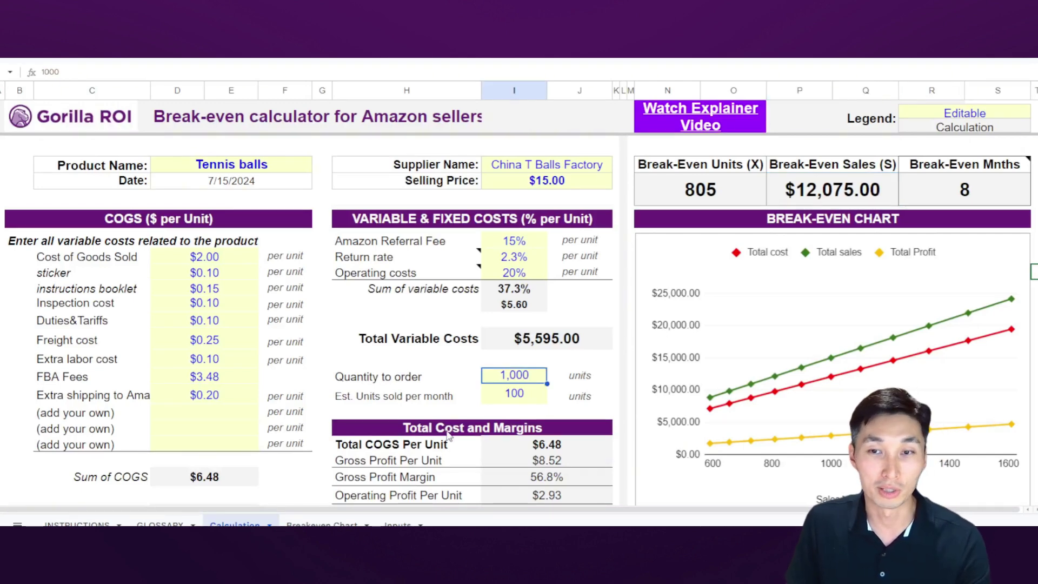
{"action": "left_click", "coordinate": [522, 400]}
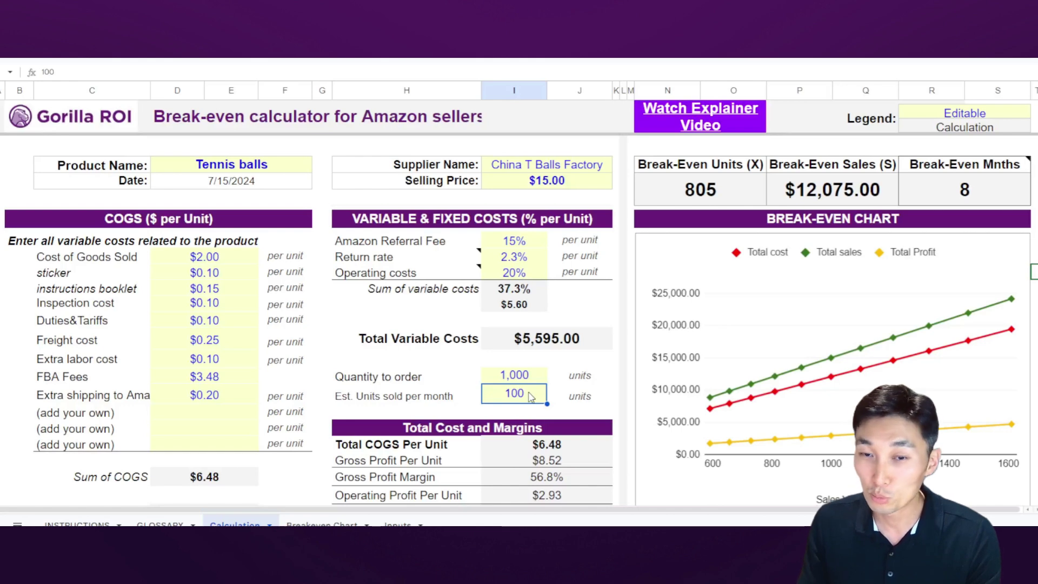
{"action": "left_click", "coordinate": [721, 195]}
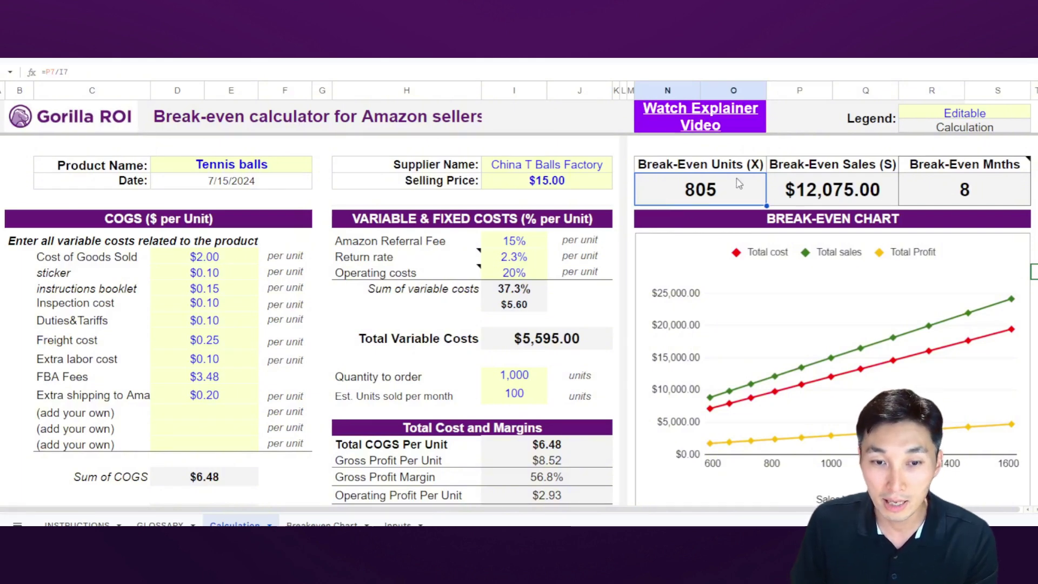
Step: Set the Quantity to order to 10,000 units
{"action": "left_click", "coordinate": [539, 380]}
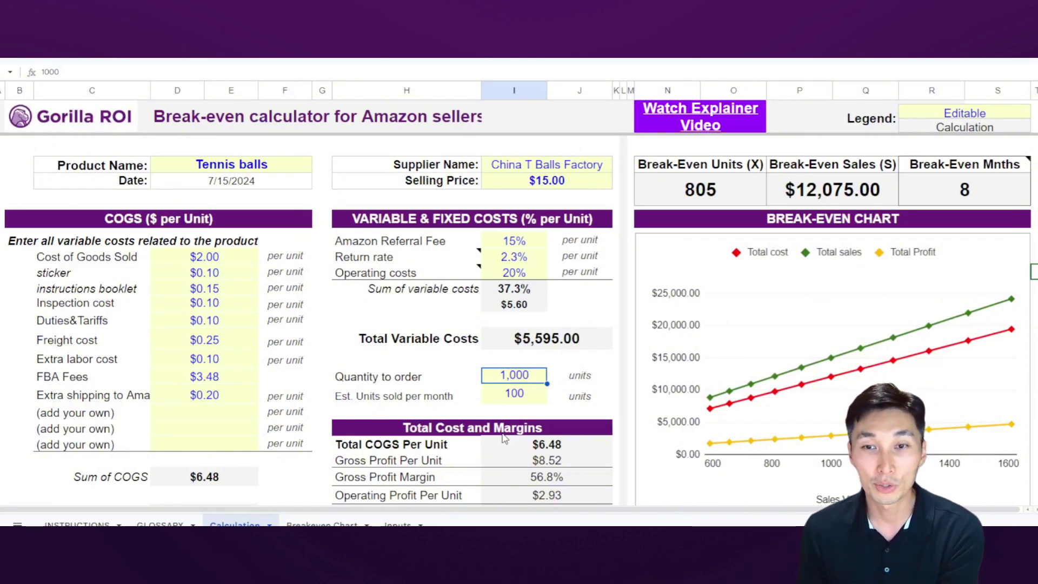
{"action": "double_click", "coordinate": [528, 381]}
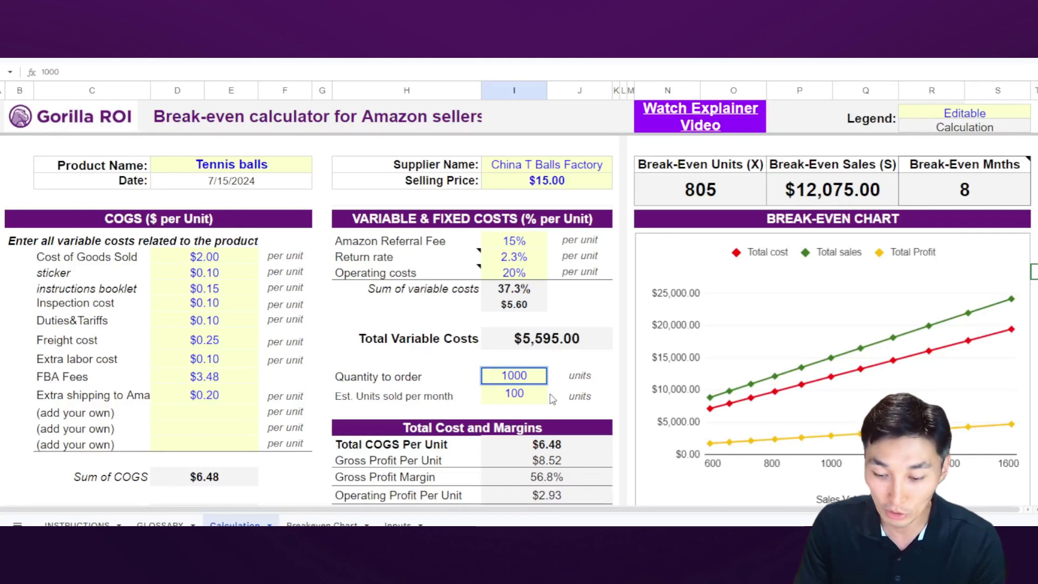
{"action": "type", "text": "0"}
{"action": "key", "text": "Return"}
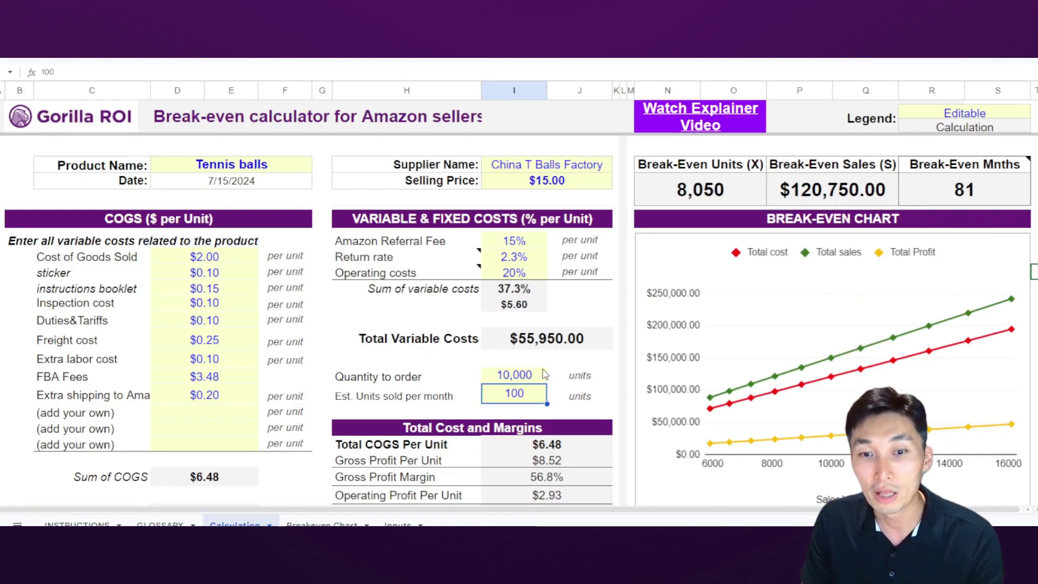
Step: Compare the Quantity to order with the recalculated Break-Even Units
{"action": "left_click", "coordinate": [542, 369]}
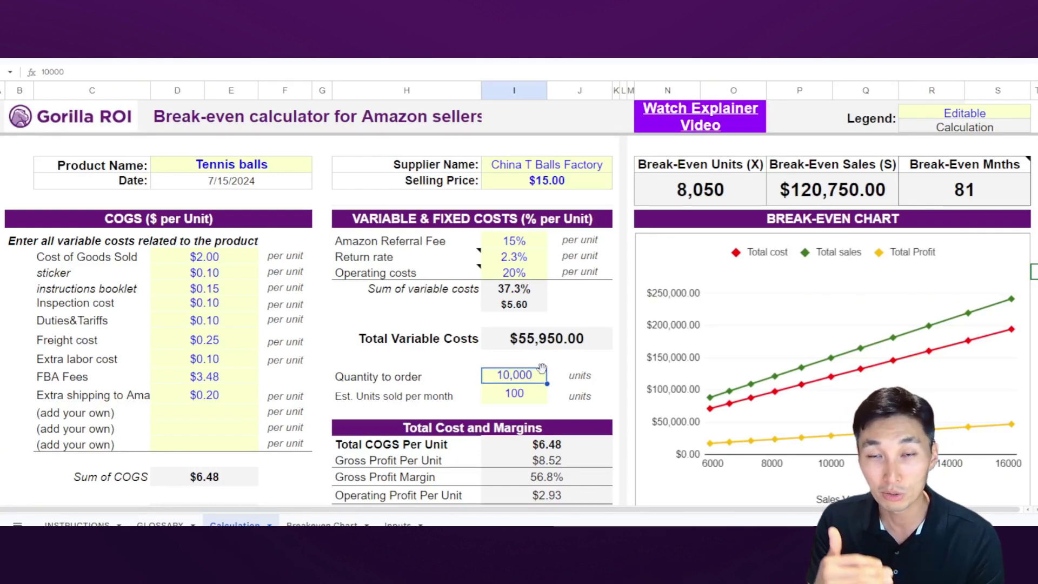
{"action": "left_click", "coordinate": [723, 199]}
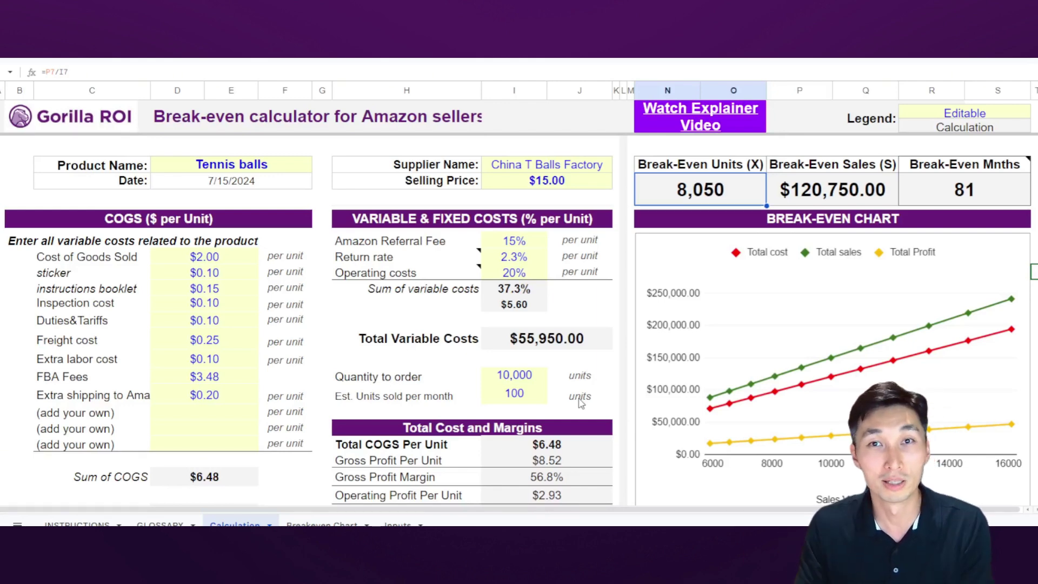
{"action": "left_click", "coordinate": [518, 365]}
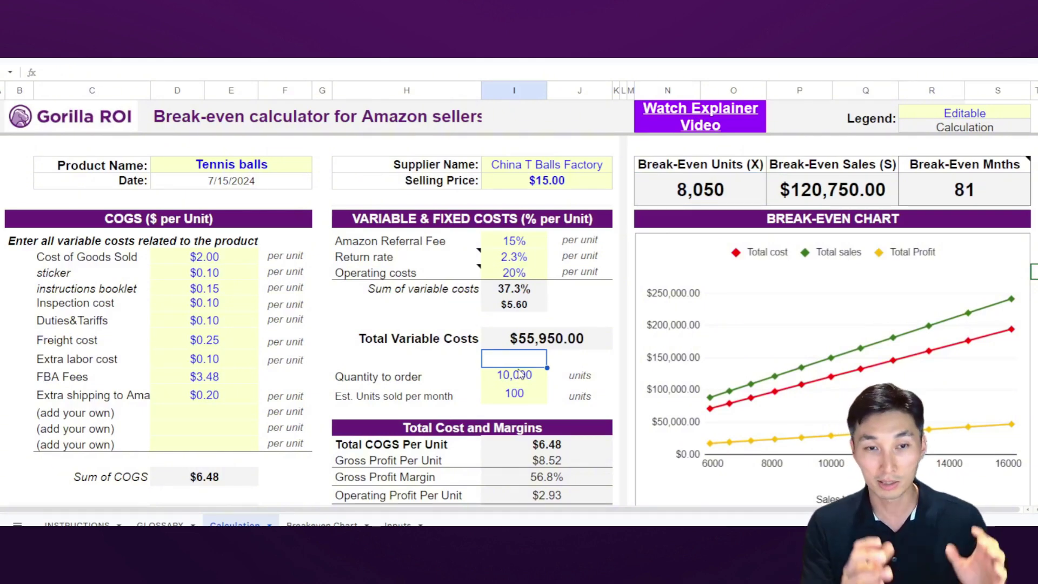
Step: Highlight in turn the COGS block, the Variable & Fixed Costs block, and the break-even results with their chart
{"action": "left_click_drag", "start_coordinate": [265, 220], "coordinate": [218, 442]}
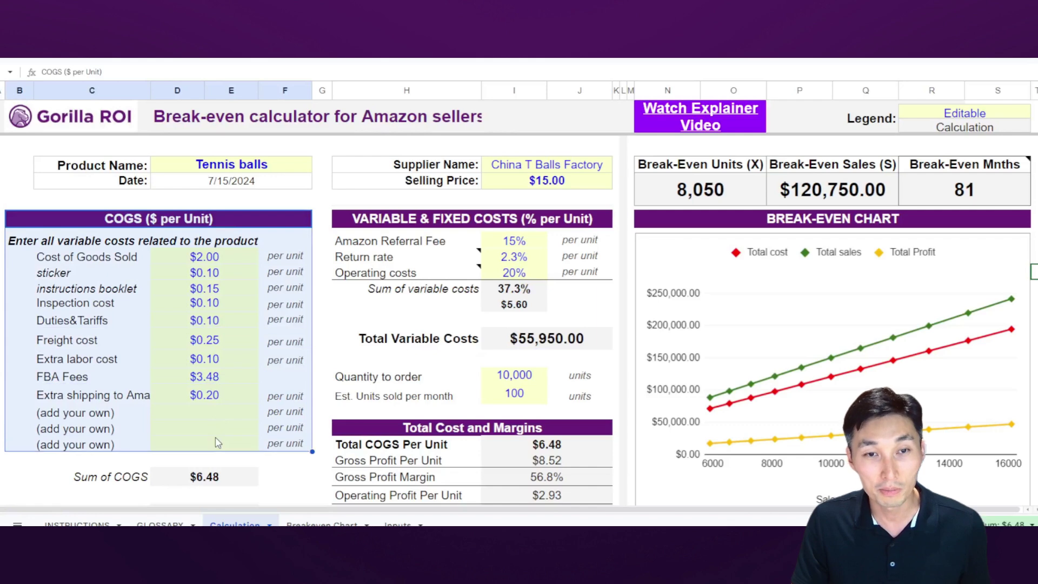
{"action": "left_click", "coordinate": [470, 377]}
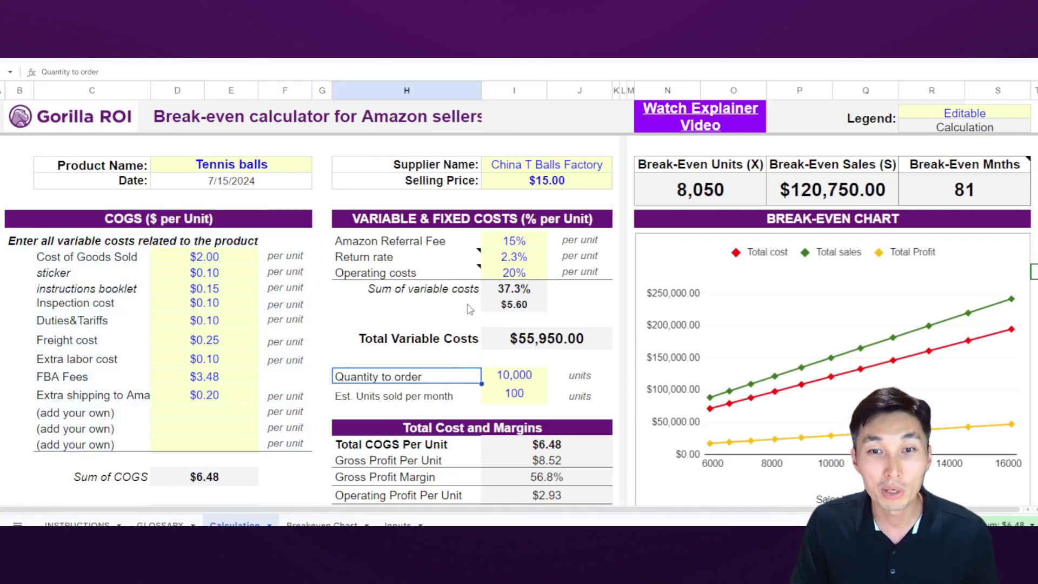
{"action": "left_click_drag", "start_coordinate": [527, 221], "coordinate": [534, 411]}
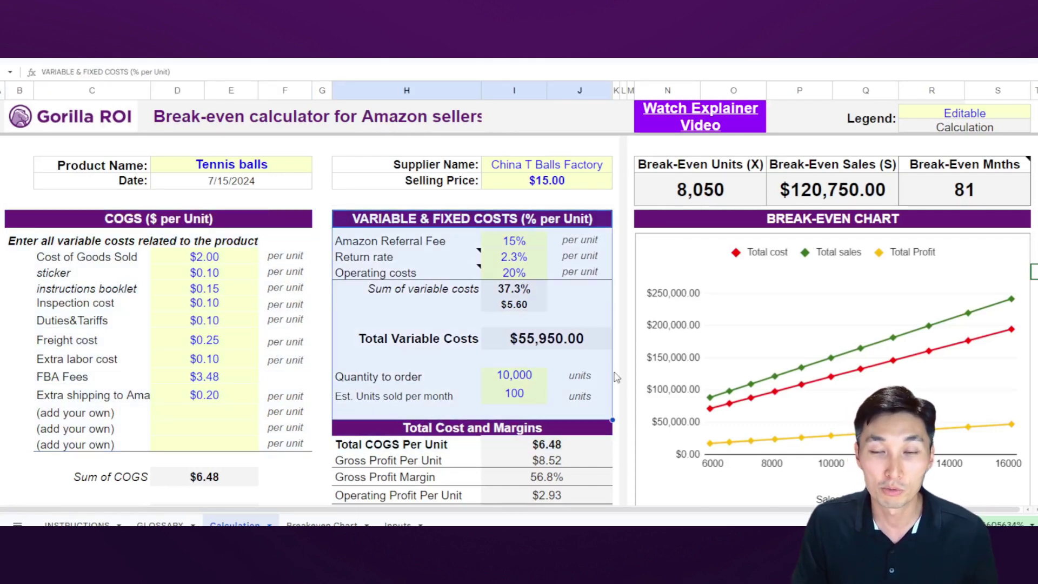
{"action": "left_click_drag", "start_coordinate": [730, 189], "coordinate": [981, 461]}
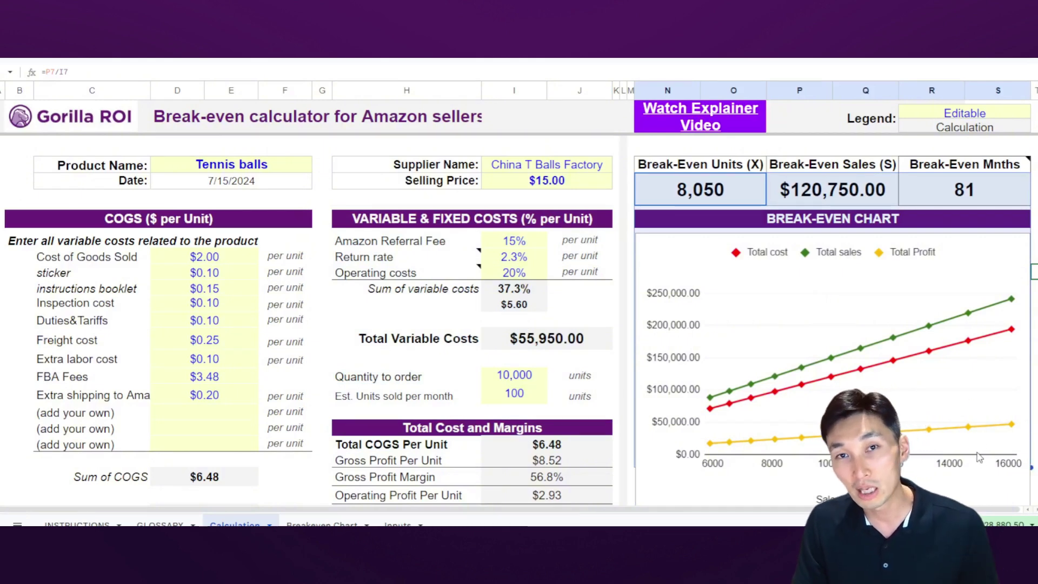
Step: Inspect the formulas behind Break-Even Sales and Break-Even Units
{"action": "left_click", "coordinate": [802, 198]}
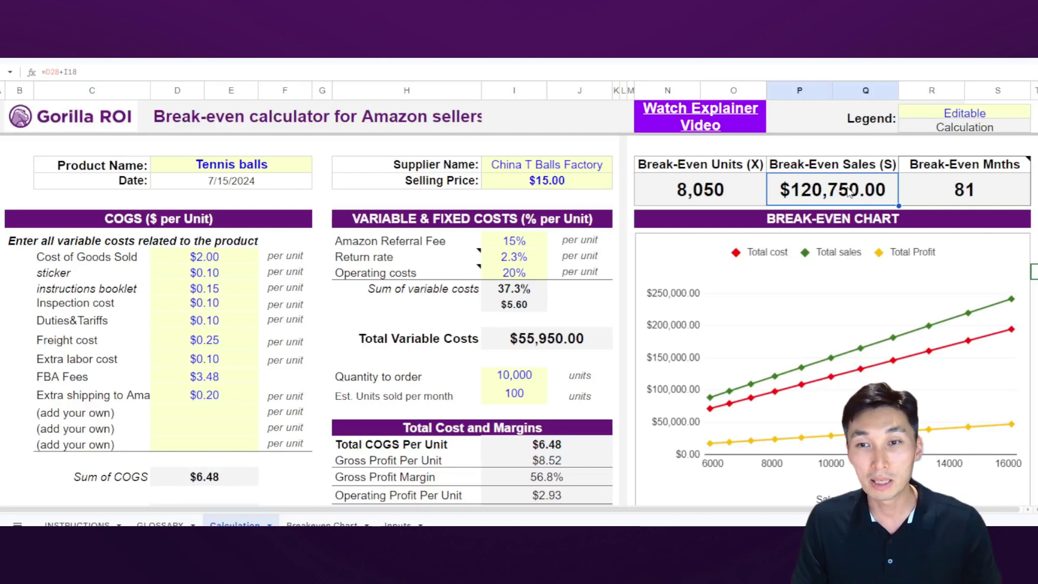
{"action": "left_click", "coordinate": [735, 195]}
{"action": "left_click", "coordinate": [822, 185]}
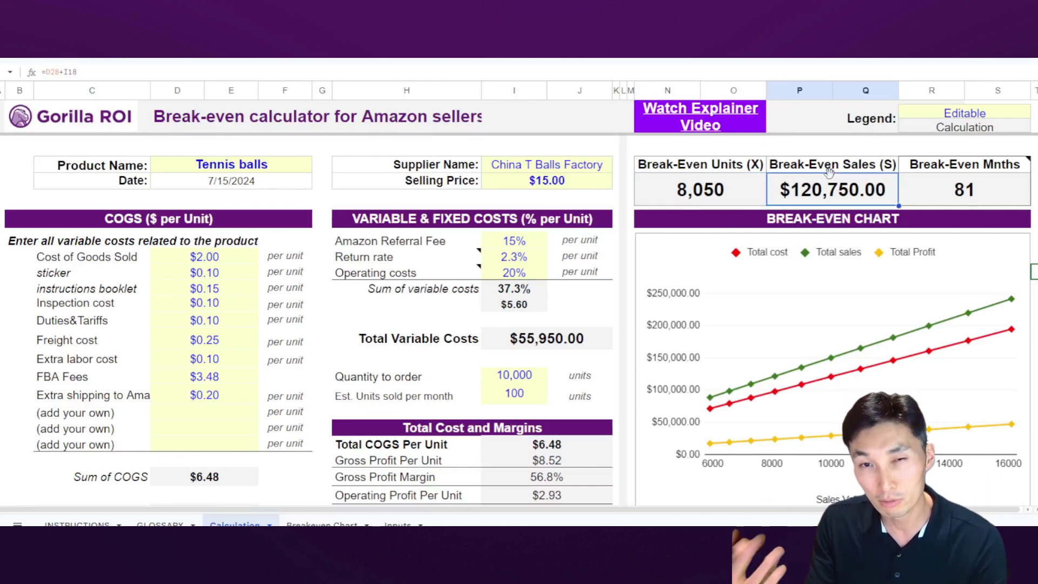
Step: Review the Total Cost and Margins table and read through the Definitions section below it
{"action": "left_click", "coordinate": [514, 412]}
{"action": "scroll", "coordinate": [536, 411], "scroll_direction": "down", "scroll_amount": 5}
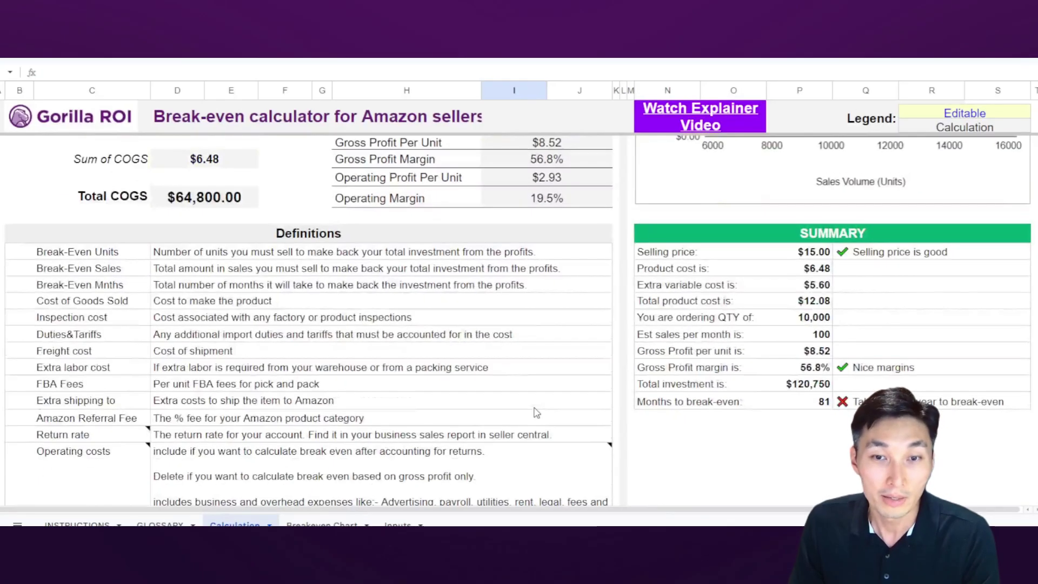
{"action": "scroll", "coordinate": [516, 372], "scroll_direction": "up", "scroll_amount": 2}
{"action": "scroll", "coordinate": [516, 372], "scroll_direction": "up", "scroll_amount": 3}
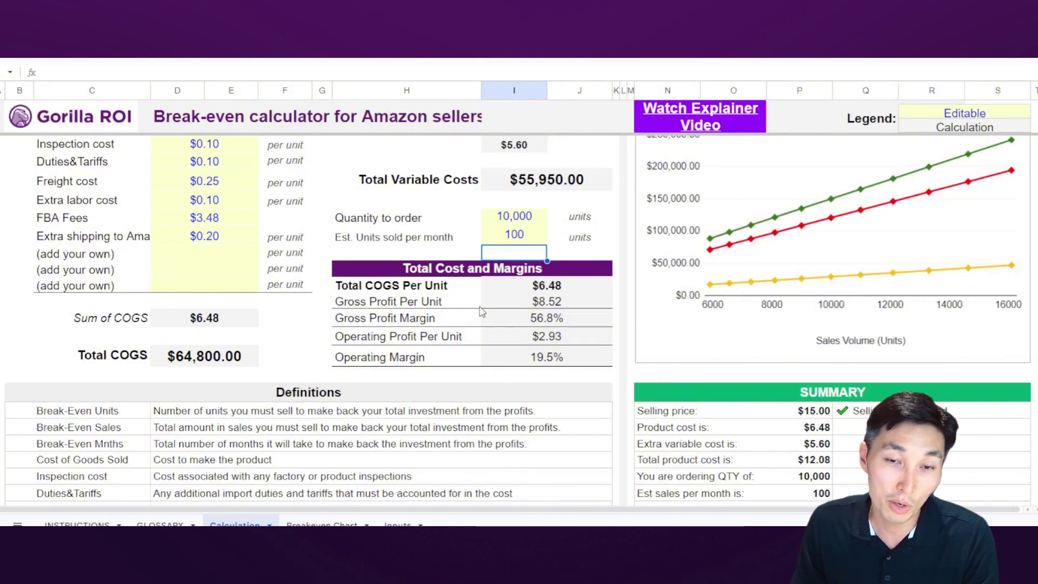
{"action": "scroll", "coordinate": [446, 328], "scroll_direction": "down", "scroll_amount": 3}
{"action": "left_click", "coordinate": [366, 318]}
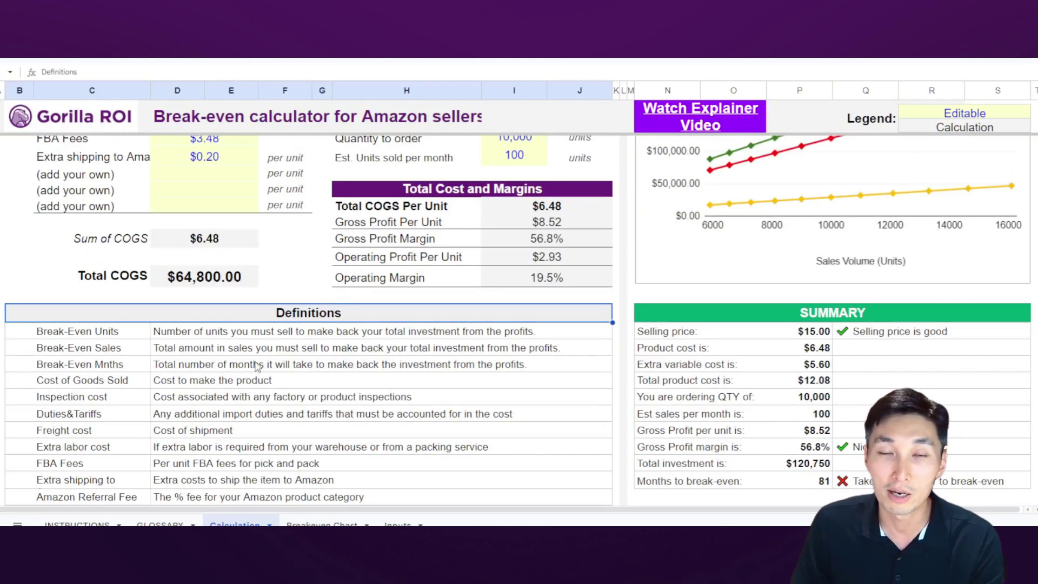
{"action": "scroll", "coordinate": [258, 367], "scroll_direction": "down", "scroll_amount": 6}
{"action": "scroll", "coordinate": [257, 366], "scroll_direction": "up", "scroll_amount": 3}
Step: Examine the Summary section's selling price, gross profit margin and months to break-even, including the rating formulas beside them
{"action": "left_click", "coordinate": [682, 232]}
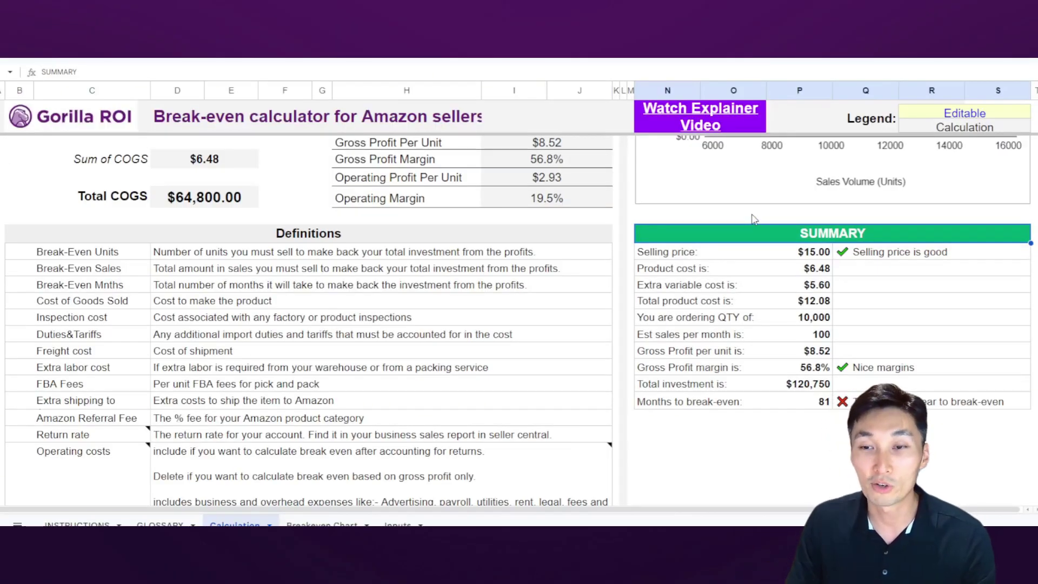
{"action": "left_click", "coordinate": [776, 253]}
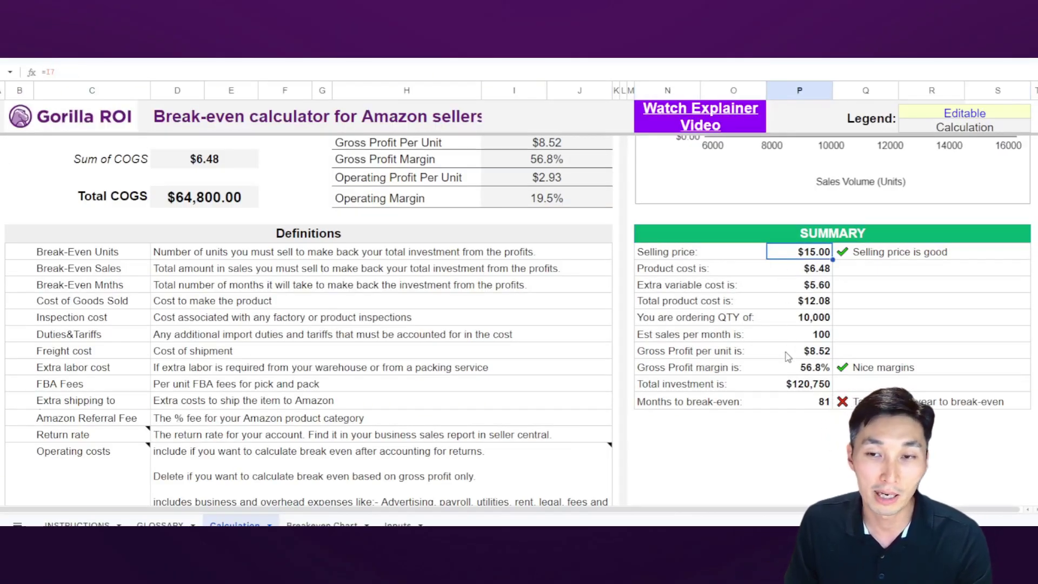
{"action": "left_click", "coordinate": [893, 254]}
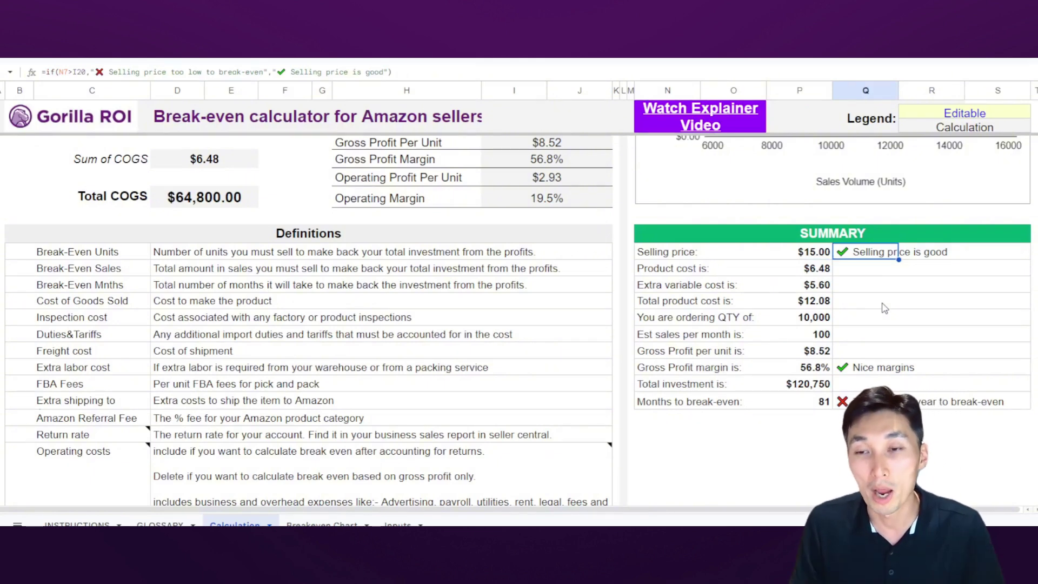
{"action": "left_click", "coordinate": [740, 367]}
{"action": "left_click", "coordinate": [883, 373]}
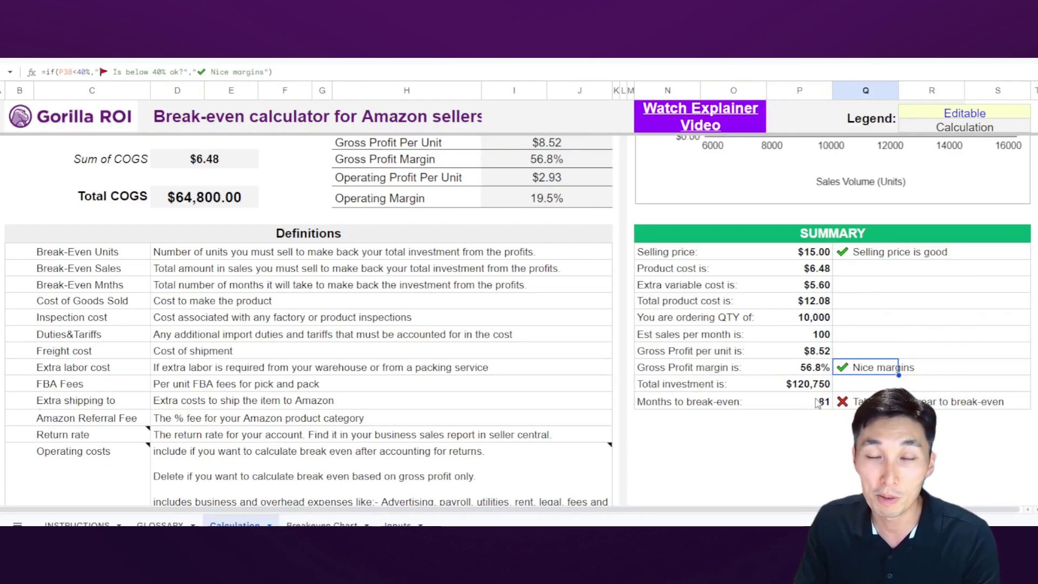
{"action": "left_click", "coordinate": [877, 385]}
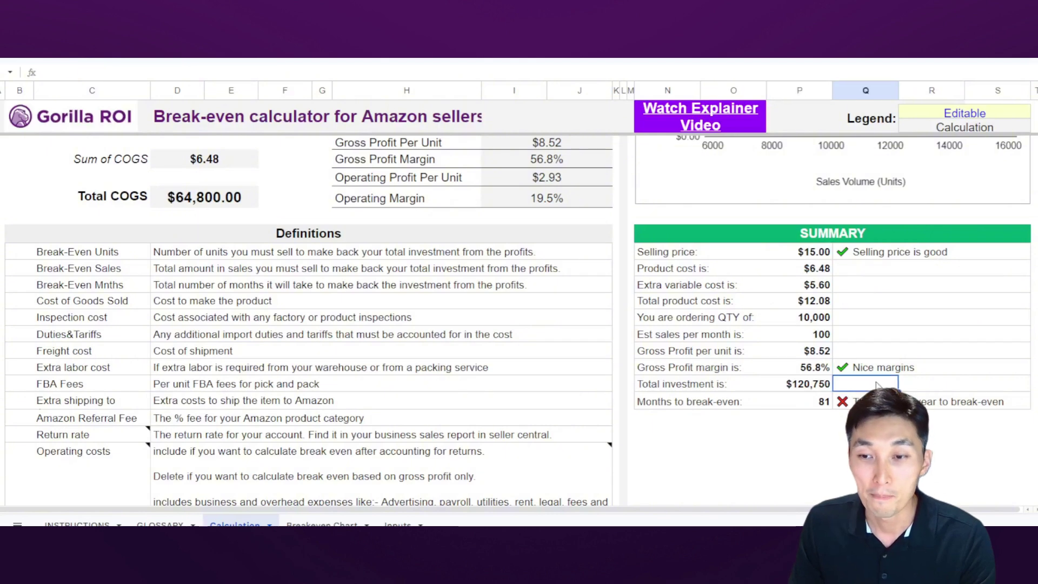
{"action": "left_click", "coordinate": [806, 425]}
{"action": "left_click", "coordinate": [933, 402]}
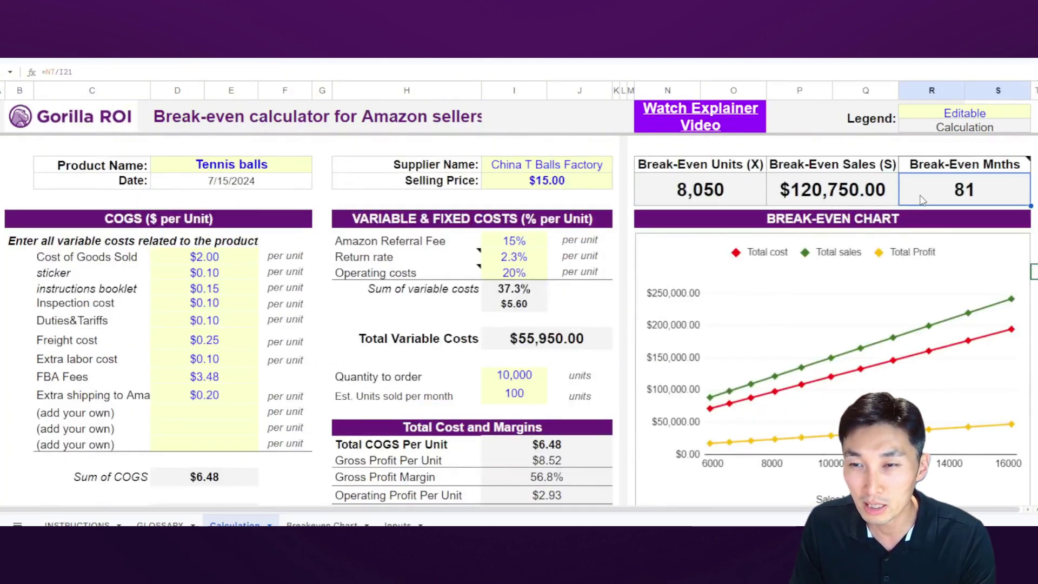
Step: Check the Break-Even Units against the order quantity, and set Est. Units sold per month to 1,000
{"action": "left_click", "coordinate": [717, 196]}
{"action": "left_click", "coordinate": [519, 375]}
{"action": "left_click", "coordinate": [541, 395]}
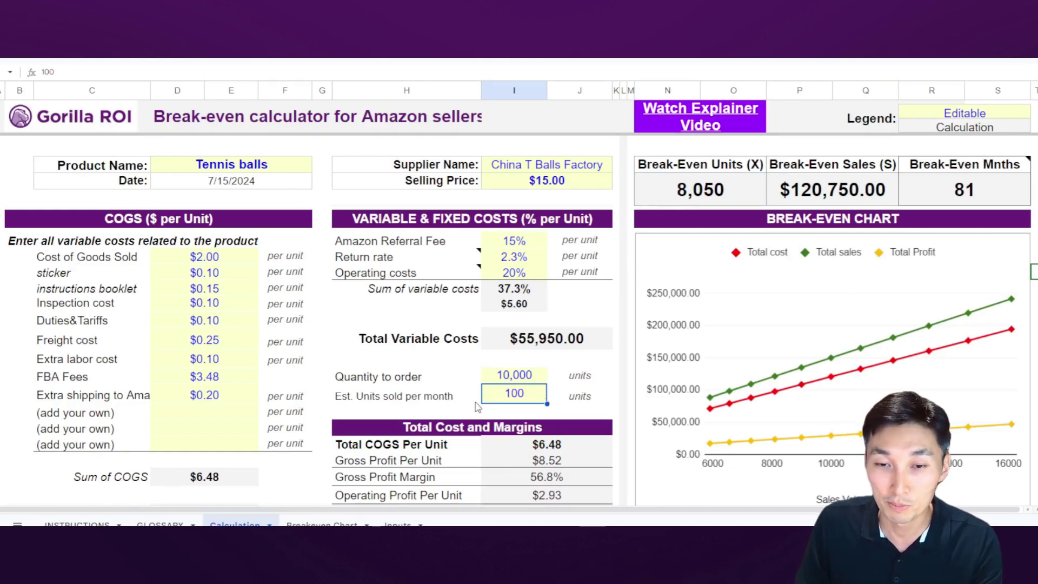
{"action": "type", "text": "1,00"}
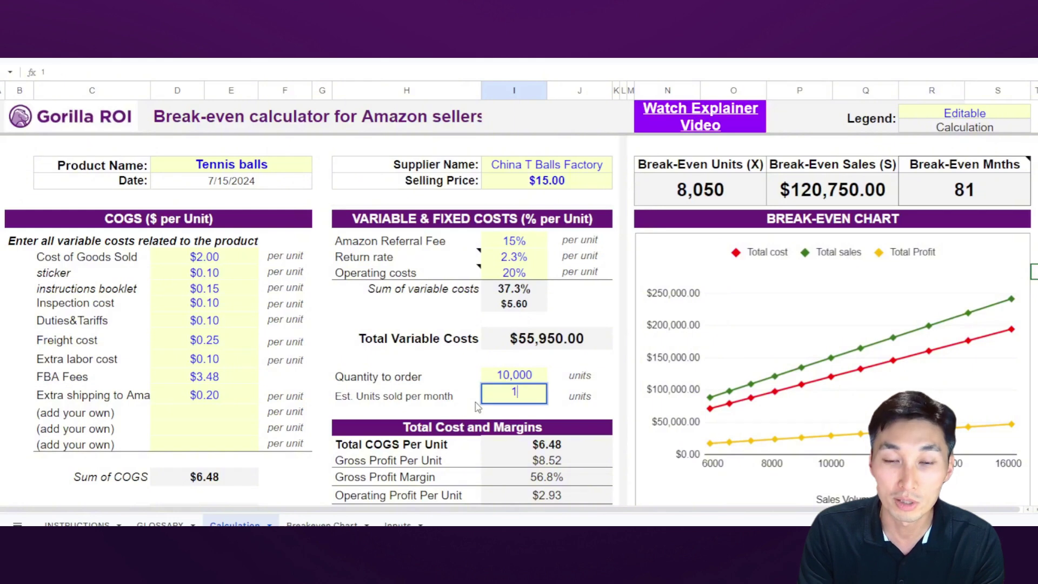
{"action": "type", "text": "00"}
{"action": "key", "text": "Return"}
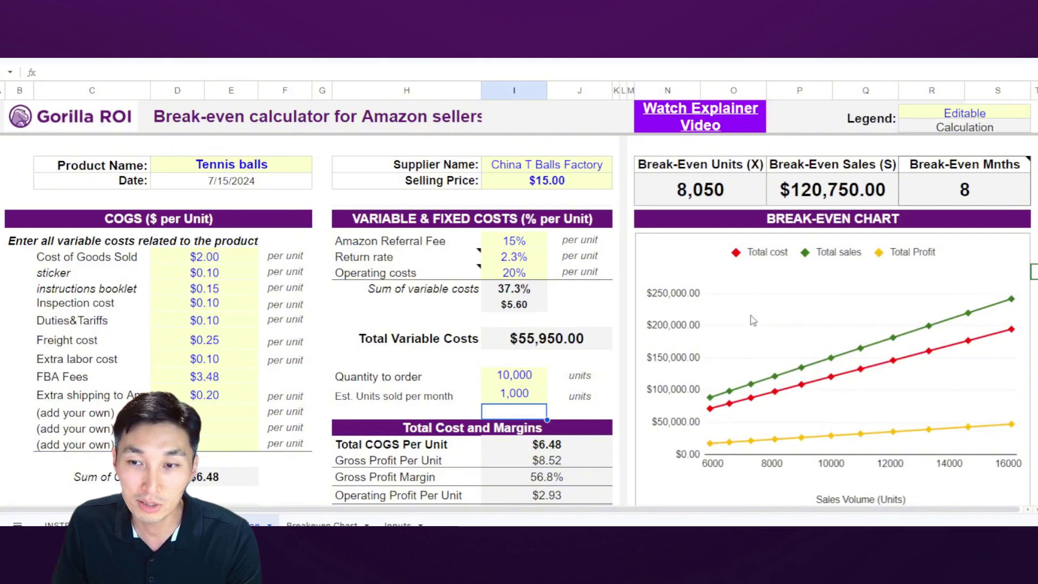
Step: Set the Operating costs to 18% and check the effect on Break-Even Units and Break-Even Sales
{"action": "left_click", "coordinate": [536, 276]}
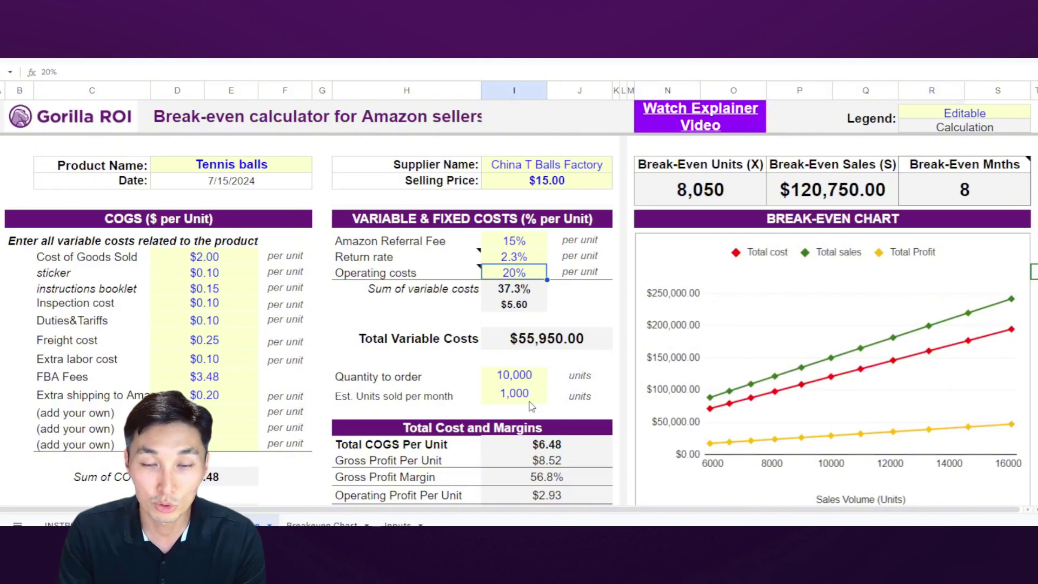
{"action": "type", "text": "18"}
{"action": "key", "text": "Return"}
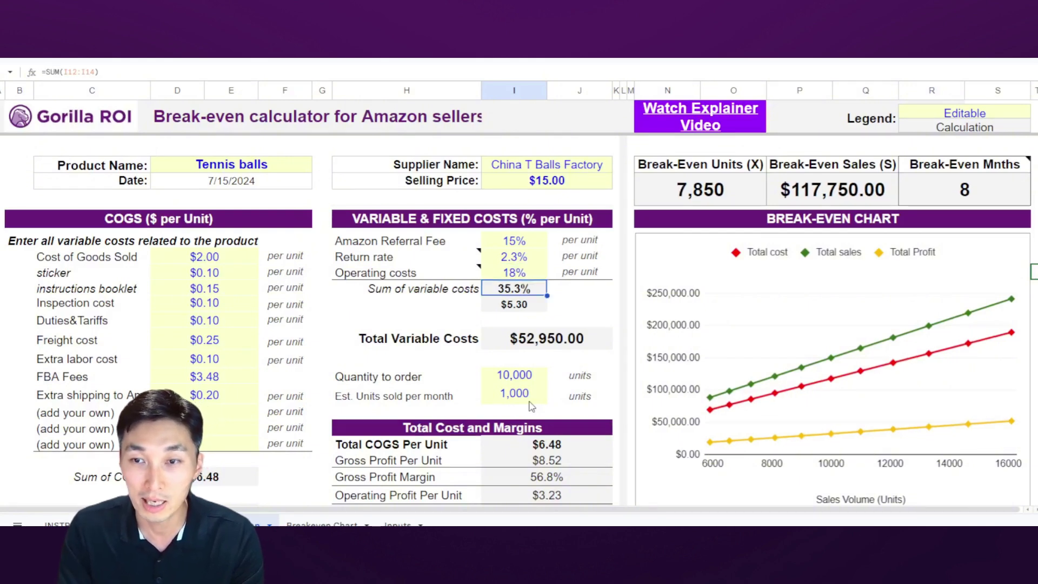
{"action": "left_click", "coordinate": [722, 198]}
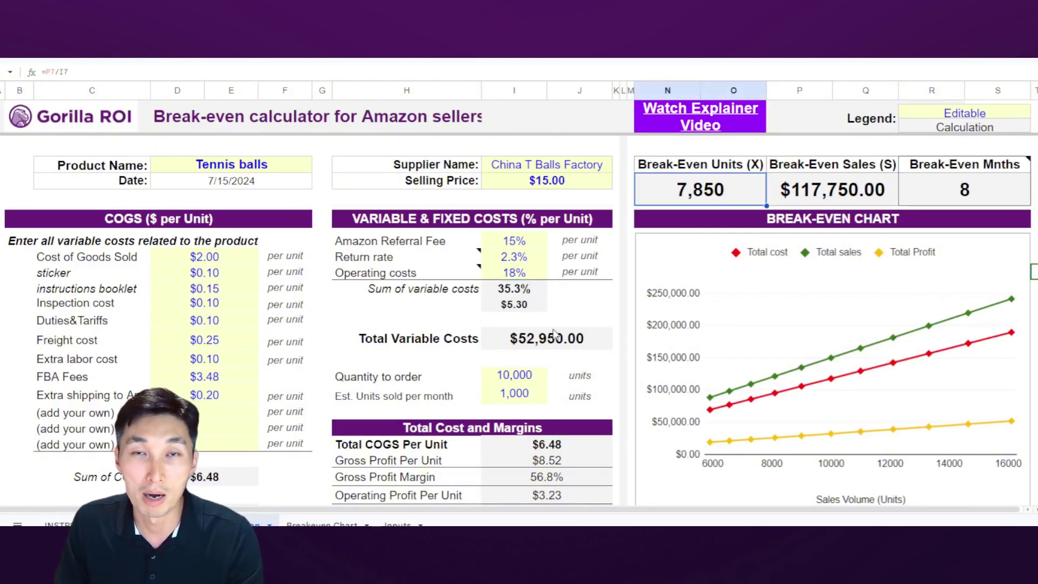
{"action": "left_click", "coordinate": [807, 182]}
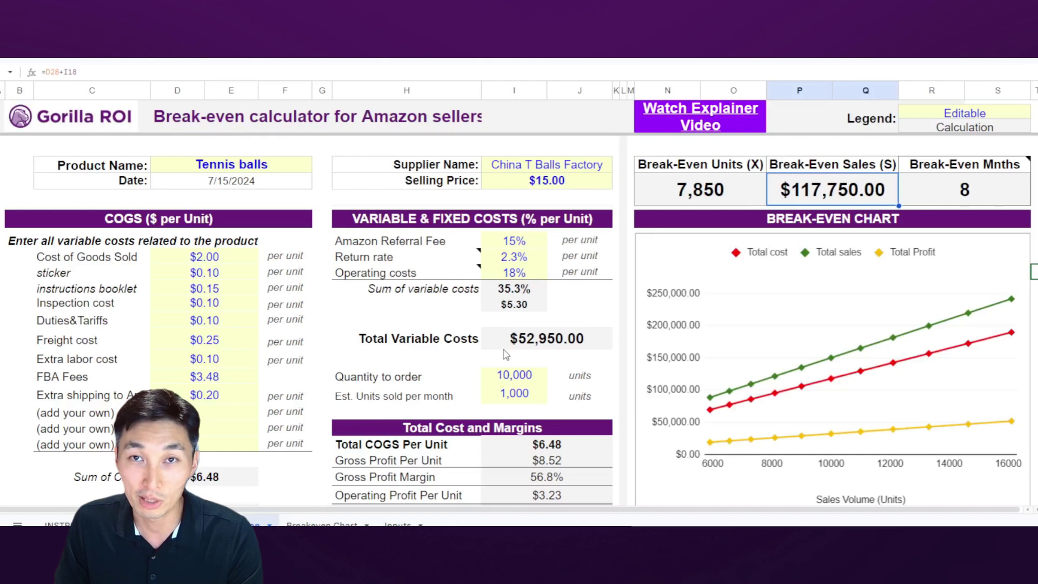
Step: Undo and redo the Operating costs change to compare the break-even results with and without it
{"action": "key", "text": "ctrl+z"}
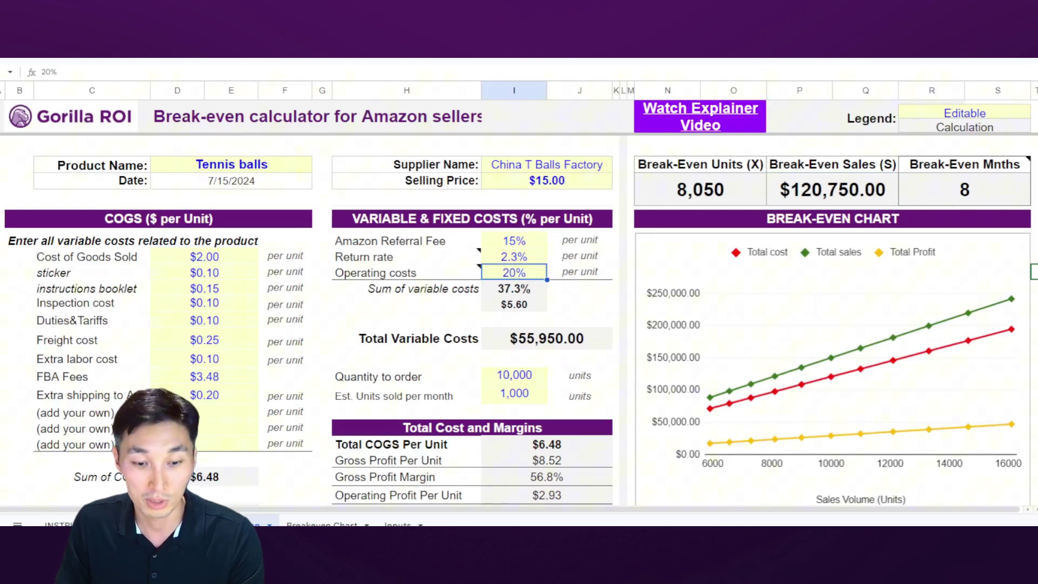
{"action": "left_click", "coordinate": [545, 244]}
{"action": "key", "text": "ctrl+y"}
{"action": "key", "text": "ctrl+z"}
{"action": "key", "text": "ctrl+y"}
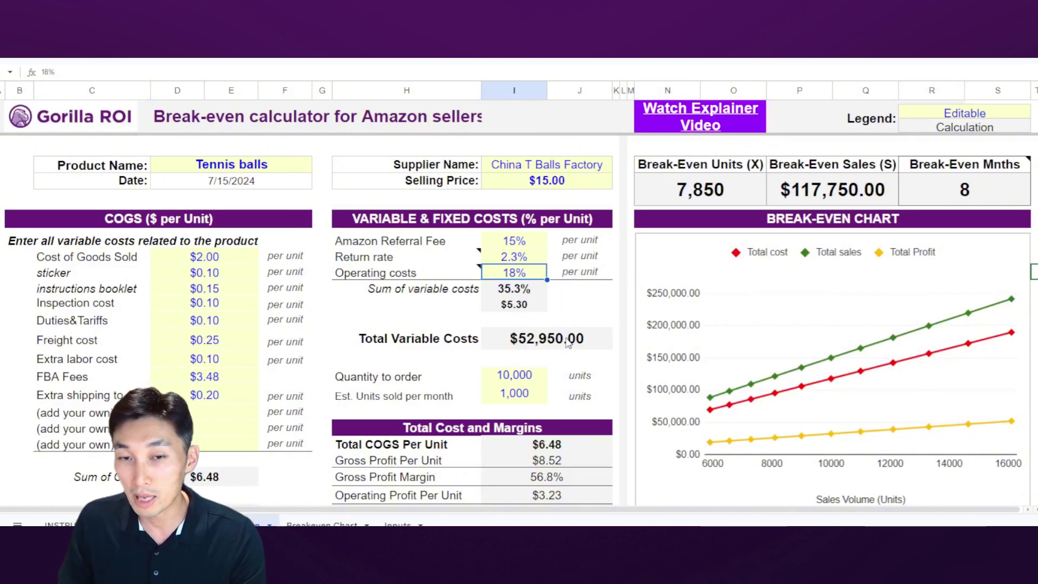
Step: Set the Return rate to 2% to check its effect on the break-even results
{"action": "left_click", "coordinate": [533, 258]}
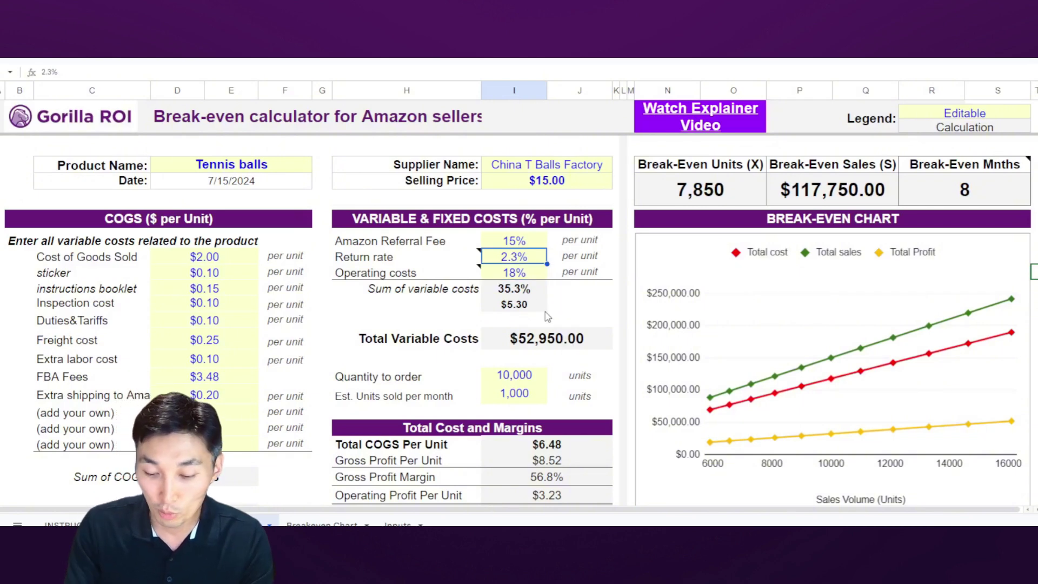
{"action": "type", "text": "2"}
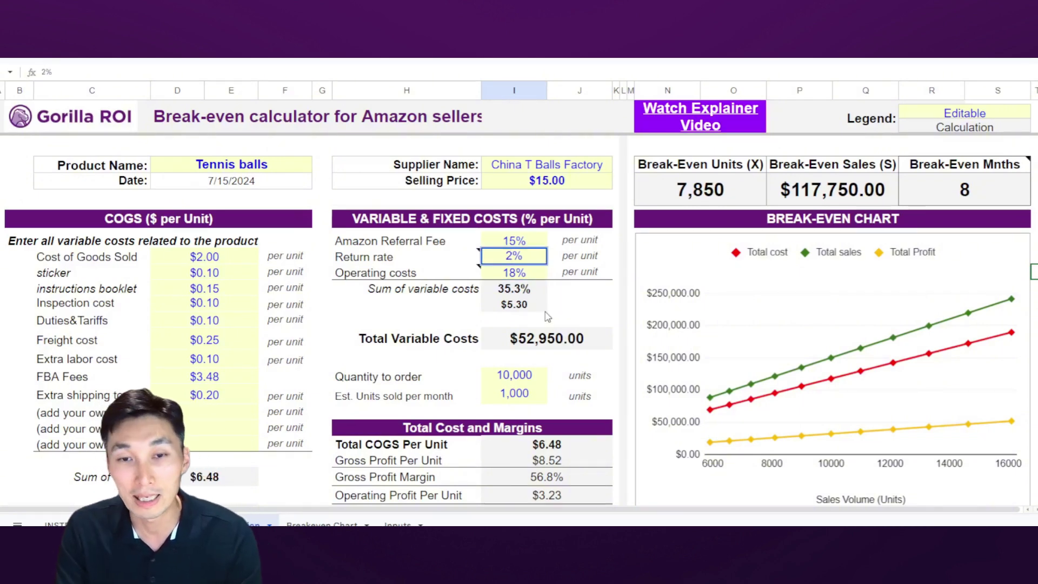
{"action": "key", "text": "Return"}
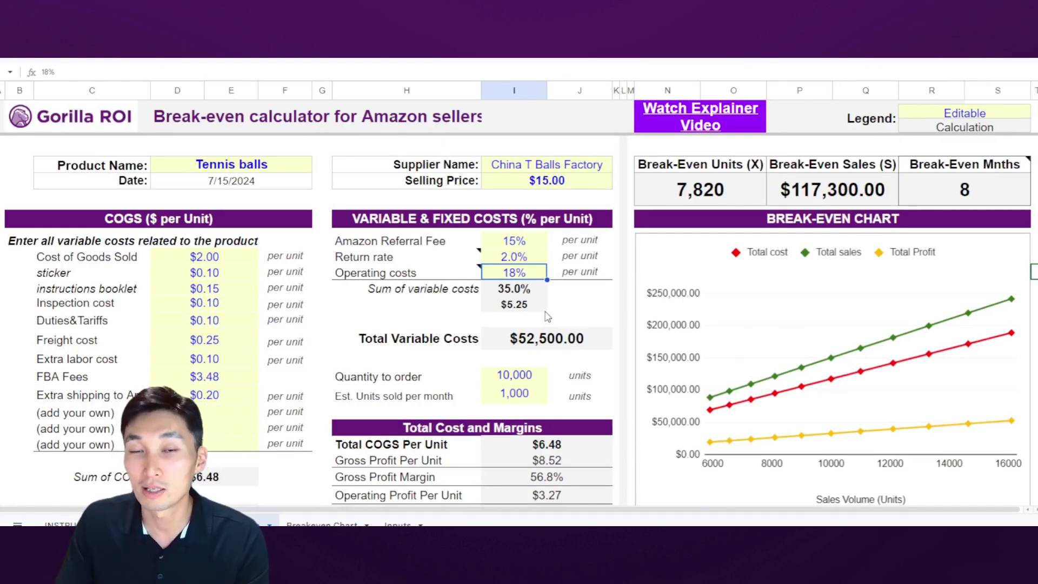
Step: Review the whole Summary section, from selling price to months to break-even, against the calculator's cost inputs and break-even figures
{"action": "scroll", "coordinate": [523, 326], "scroll_direction": "down", "scroll_amount": 3}
{"action": "scroll", "coordinate": [523, 326], "scroll_direction": "down", "scroll_amount": 3}
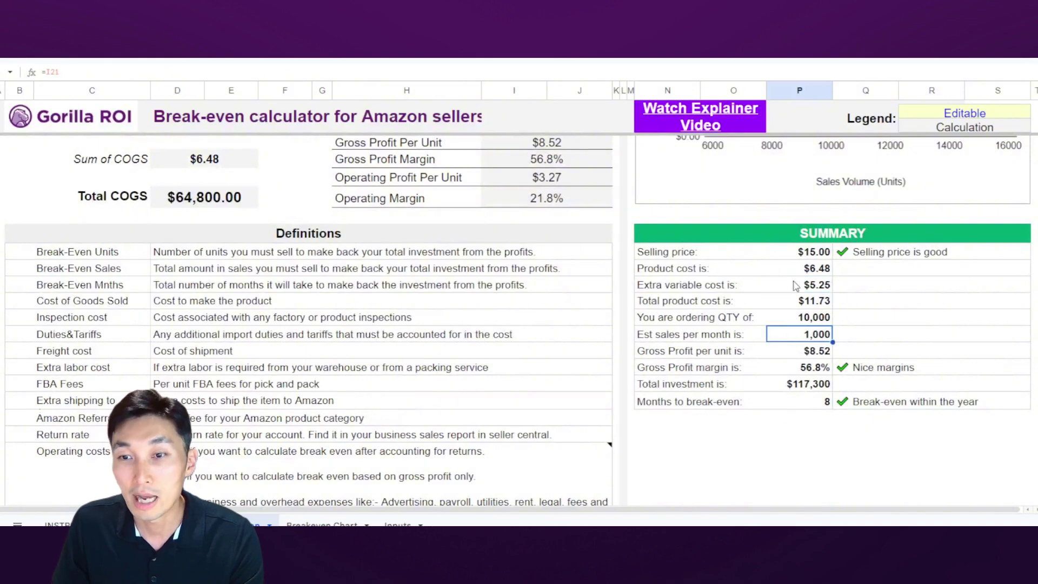
{"action": "left_click_drag", "start_coordinate": [790, 233], "coordinate": [790, 400]}
{"action": "left_click", "coordinate": [764, 450]}
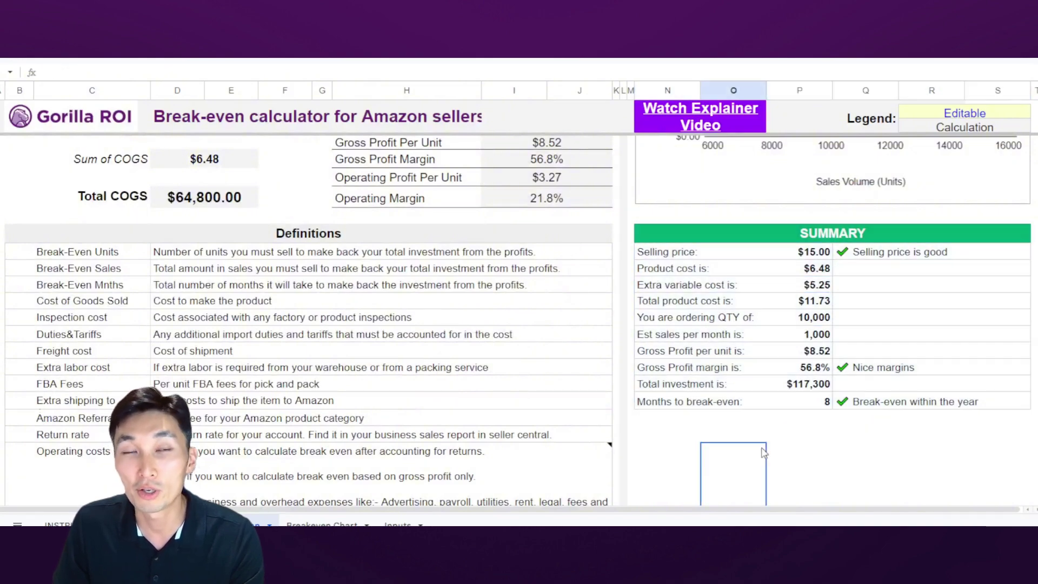
{"action": "scroll", "coordinate": [764, 441], "scroll_direction": "up", "scroll_amount": 2}
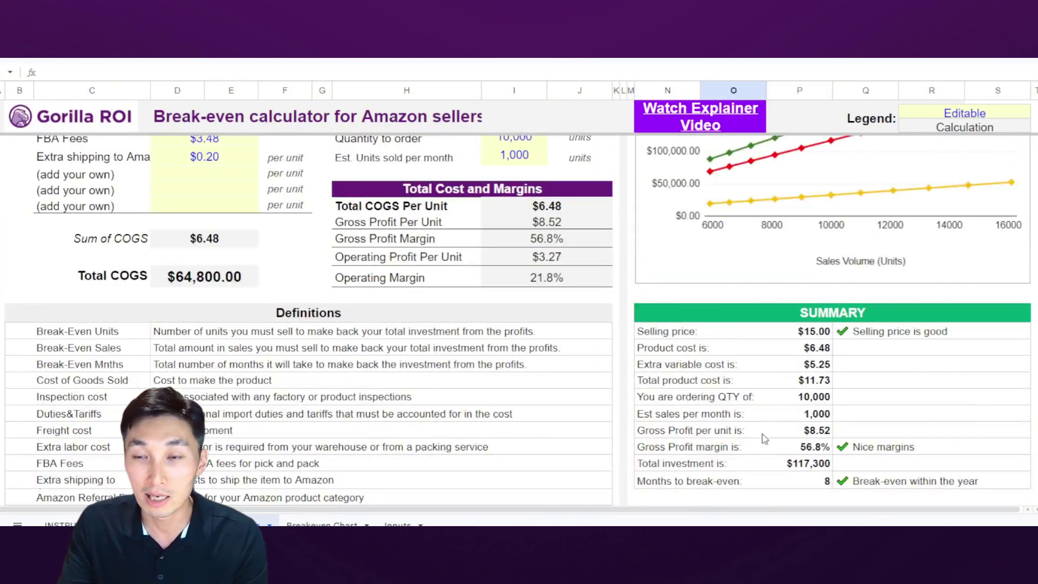
{"action": "scroll", "coordinate": [764, 439], "scroll_direction": "up", "scroll_amount": 4}
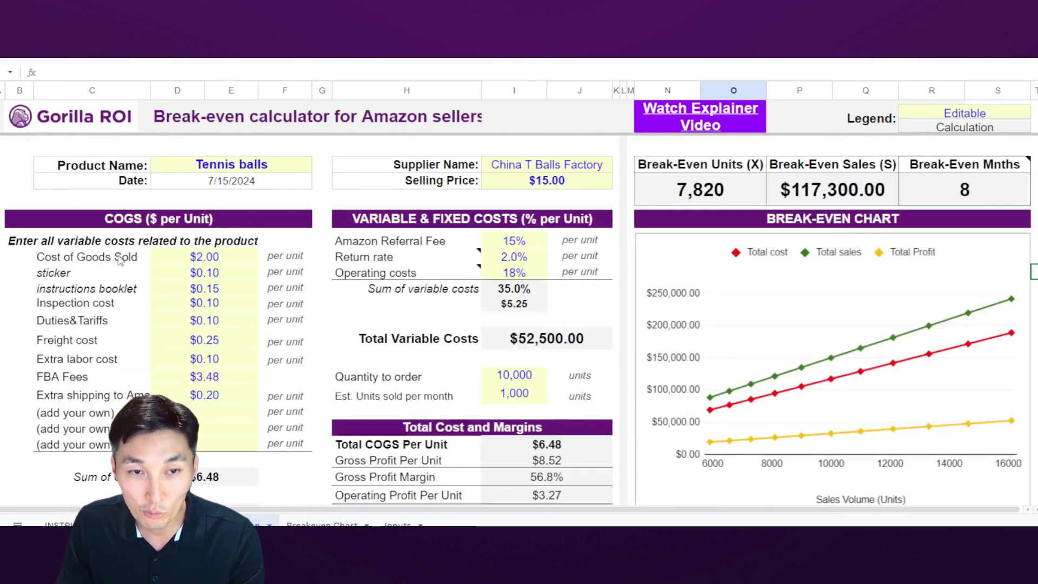
{"action": "scroll", "coordinate": [416, 349], "scroll_direction": "down", "scroll_amount": 5}
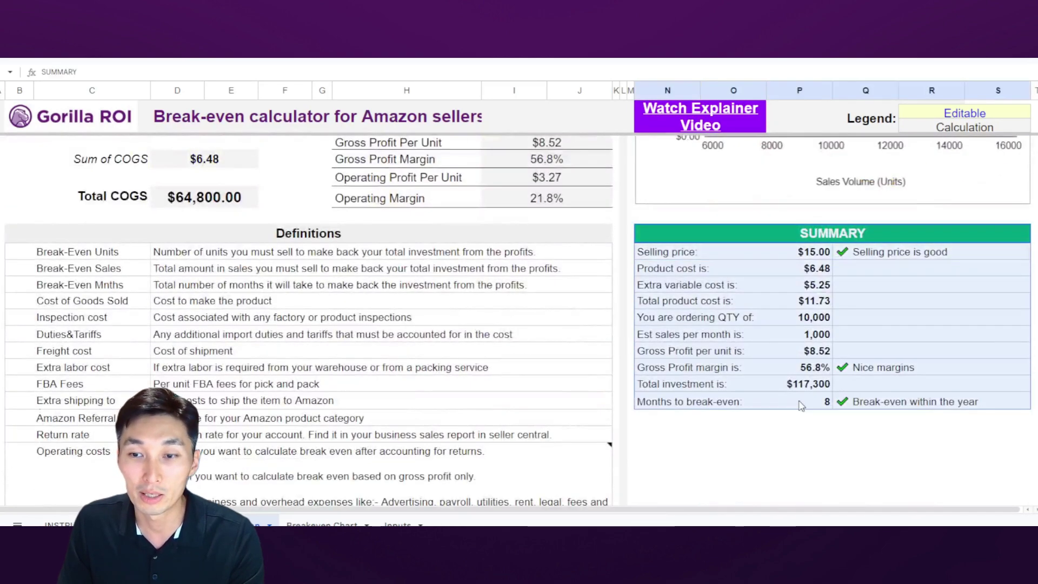
{"action": "scroll", "coordinate": [710, 457], "scroll_direction": "up", "scroll_amount": 5}
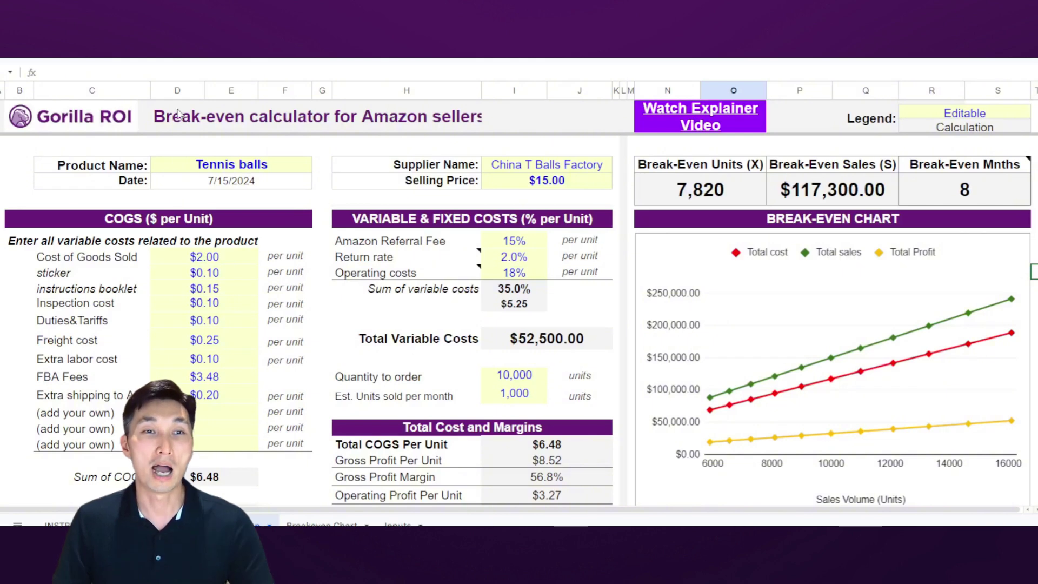
Step: Look through the available file formats for downloading the calculator, and close the options without downloading
{"action": "scroll", "coordinate": [539, 390], "scroll_direction": "down", "scroll_amount": 2}
{"action": "scroll", "coordinate": [539, 390], "scroll_direction": "up", "scroll_amount": 2}
{"action": "left_click", "coordinate": [19, 27]}
{"action": "mouse_move", "coordinate": [73, 173]}
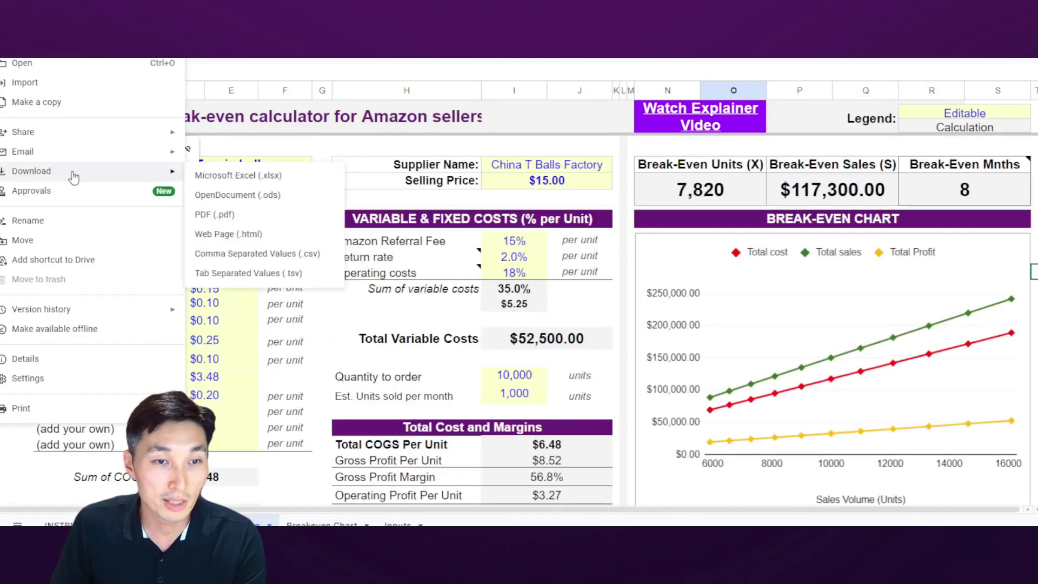
{"action": "key", "text": "Escape"}
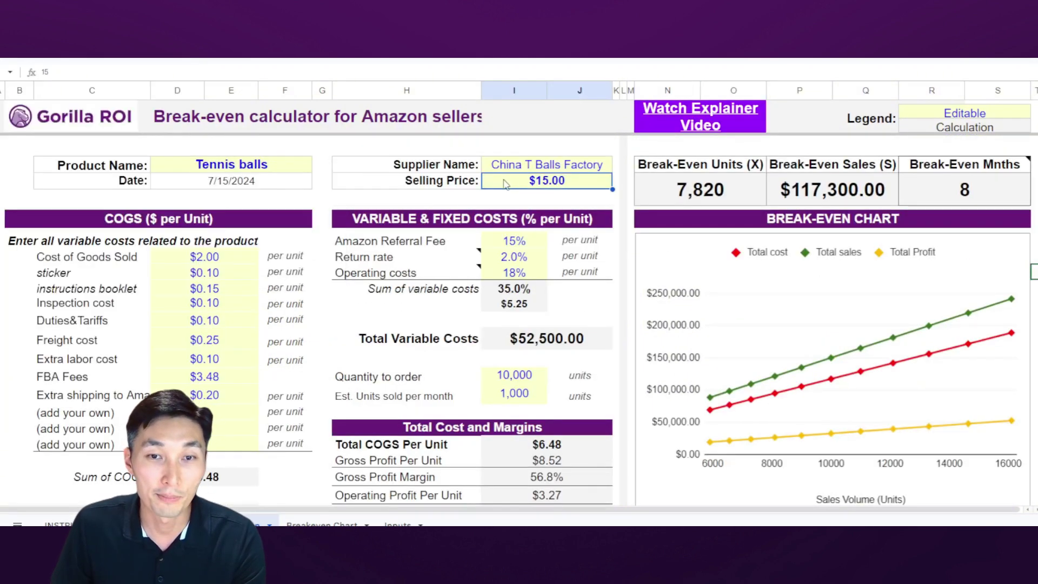
Step: Go over the editable inputs for the supplier and selling price, Amazon Referral Fee, Cost of Goods Sold and instructions booklet
{"action": "left_click", "coordinate": [570, 171]}
{"action": "left_click", "coordinate": [534, 242]}
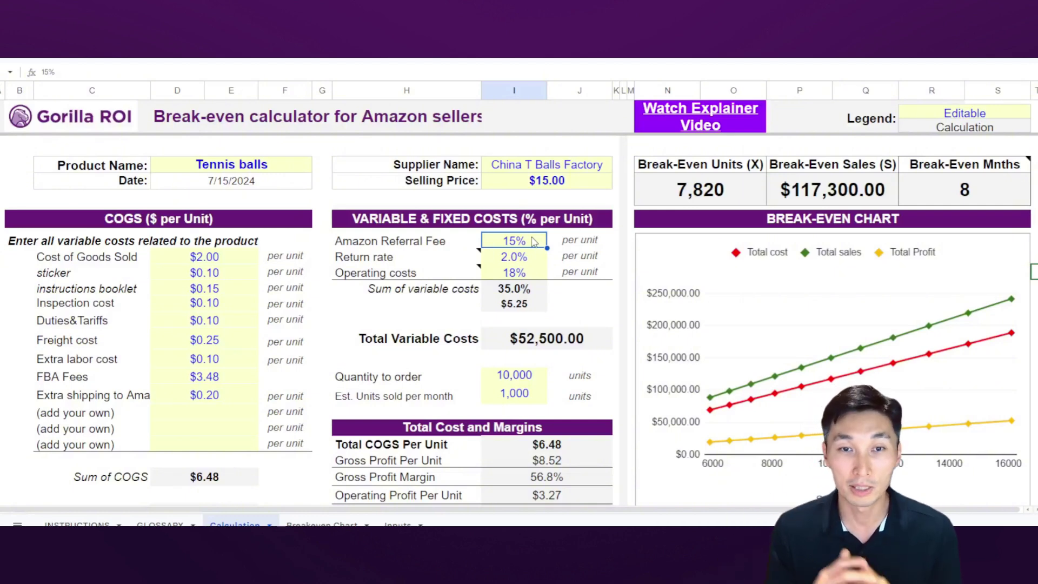
{"action": "left_click", "coordinate": [217, 257]}
{"action": "left_click", "coordinate": [229, 289]}
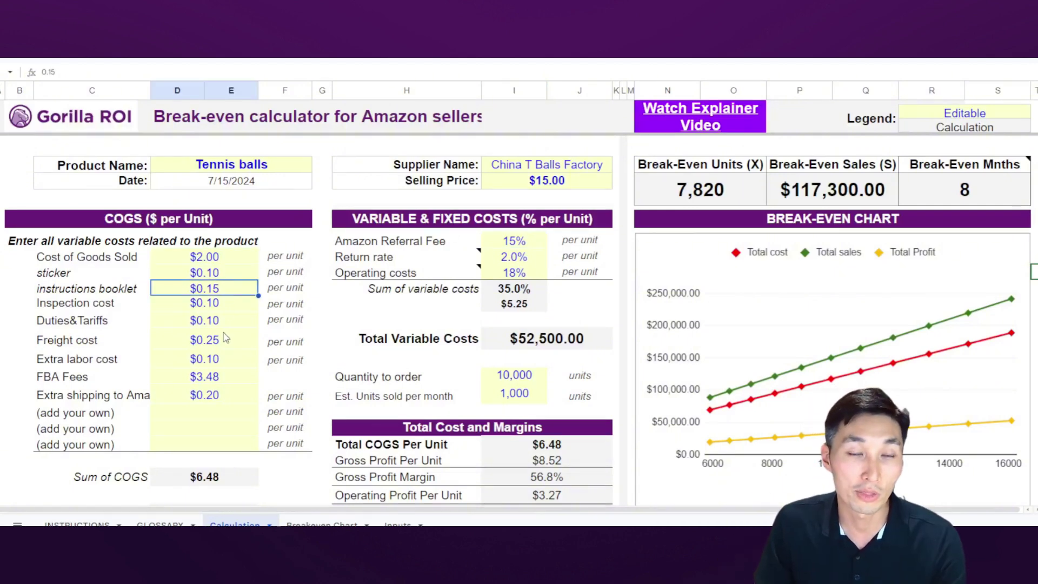